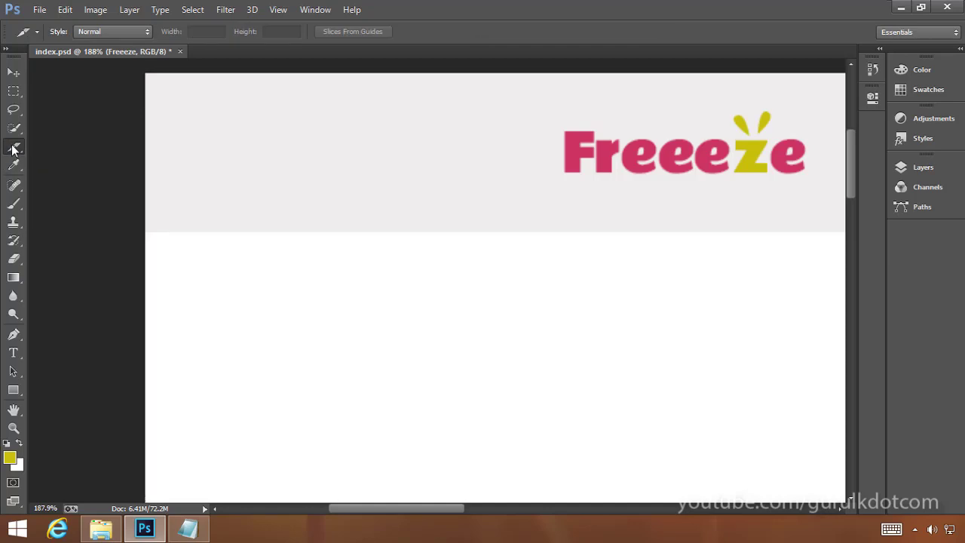
# - Draw a slice about 74 by 67 px at the upper-left corner of the grey header using the Slice tool
pyautogui.rightClick(13, 148)
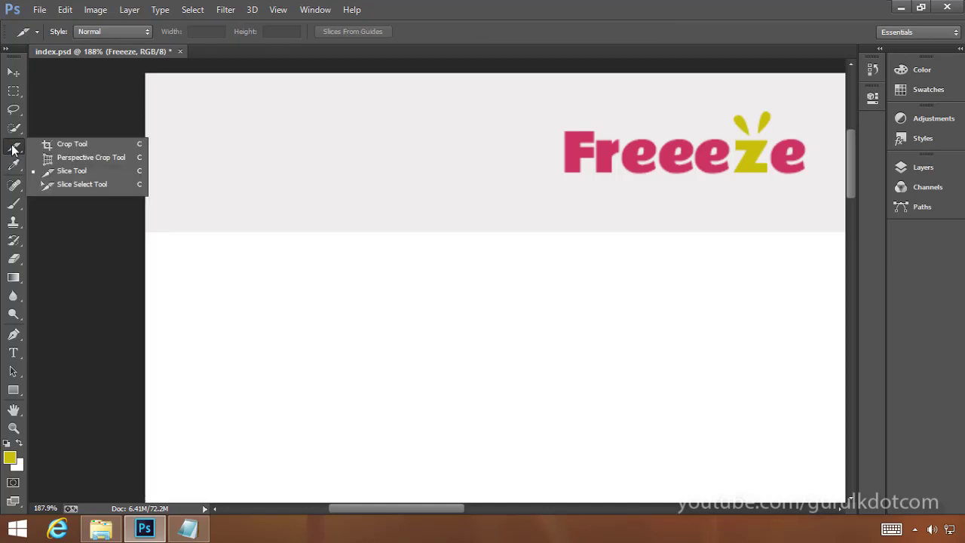
pyautogui.click(66, 146)
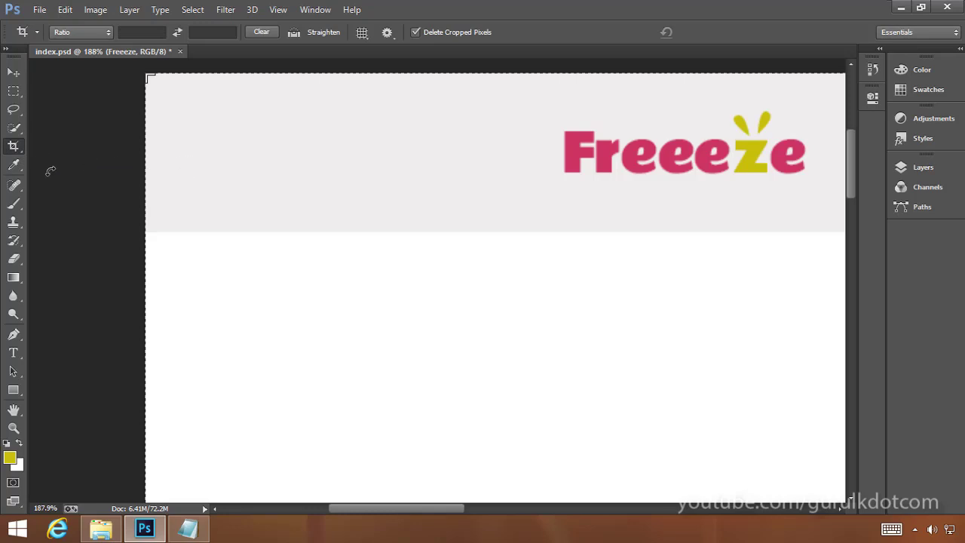
pyautogui.rightClick(13, 148)
pyautogui.click(46, 174)
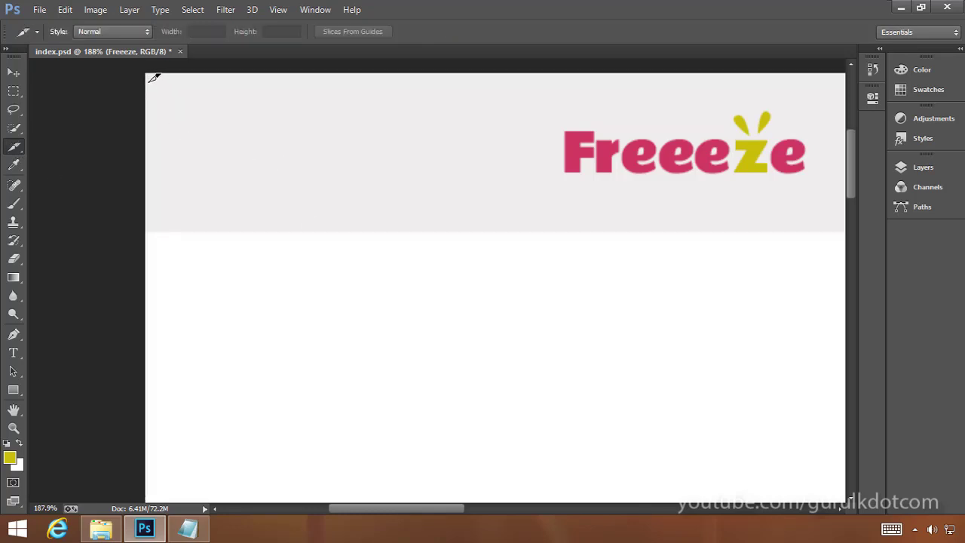
pyautogui.moveTo(151, 76); pyautogui.dragTo(249, 162)
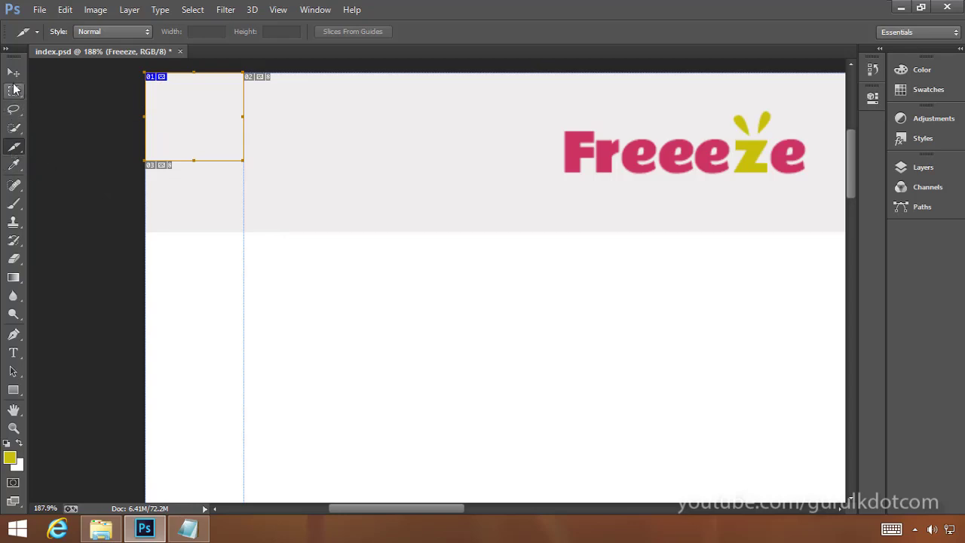
# - Open the slice options of the header's corner slice and name it header_bg
pyautogui.press('v')
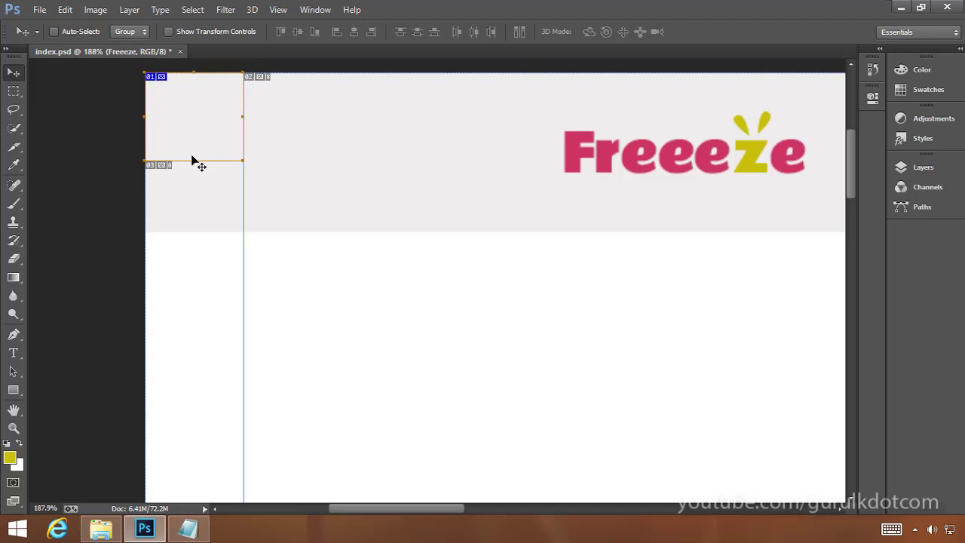
pyautogui.moveTo(851, 176); pyautogui.dragTo(829, 157)
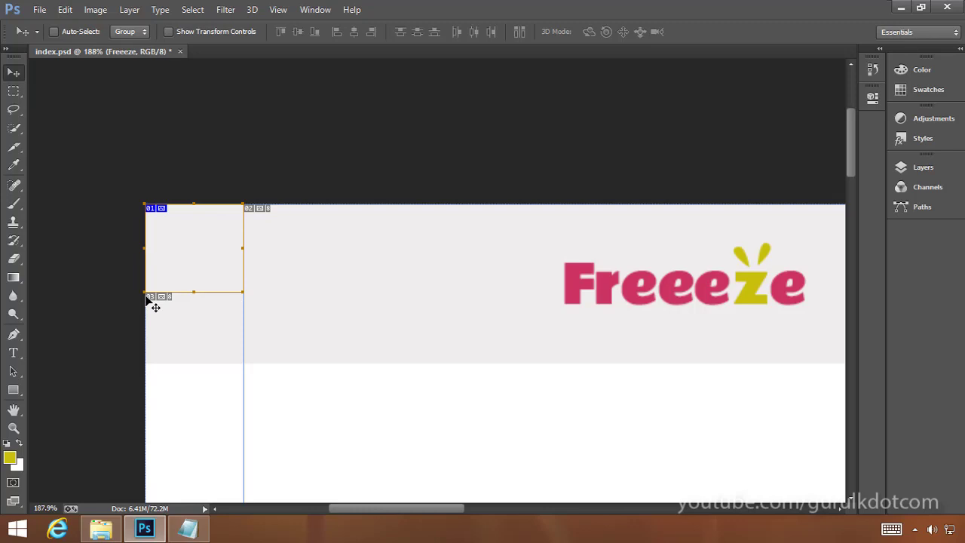
pyautogui.click(17, 148)
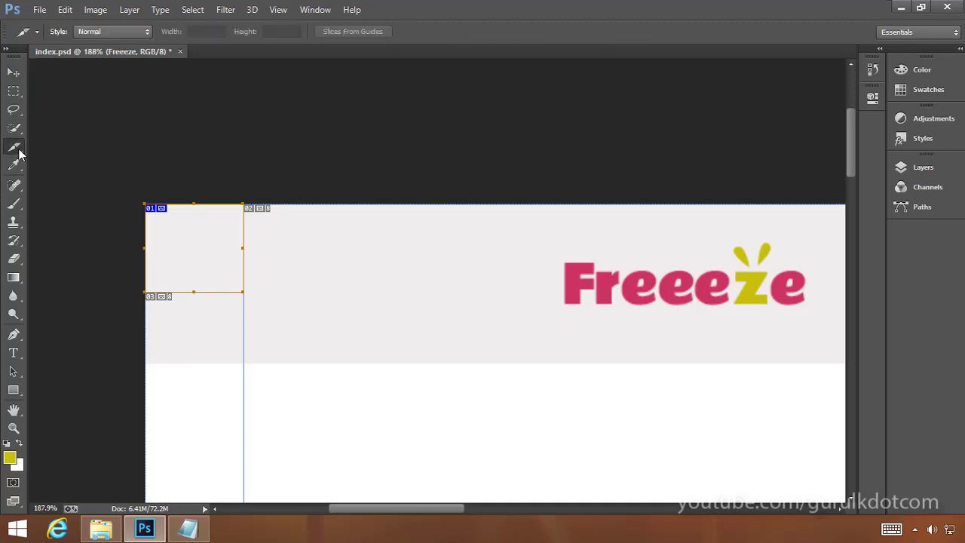
pyautogui.doubleClick(212, 255)
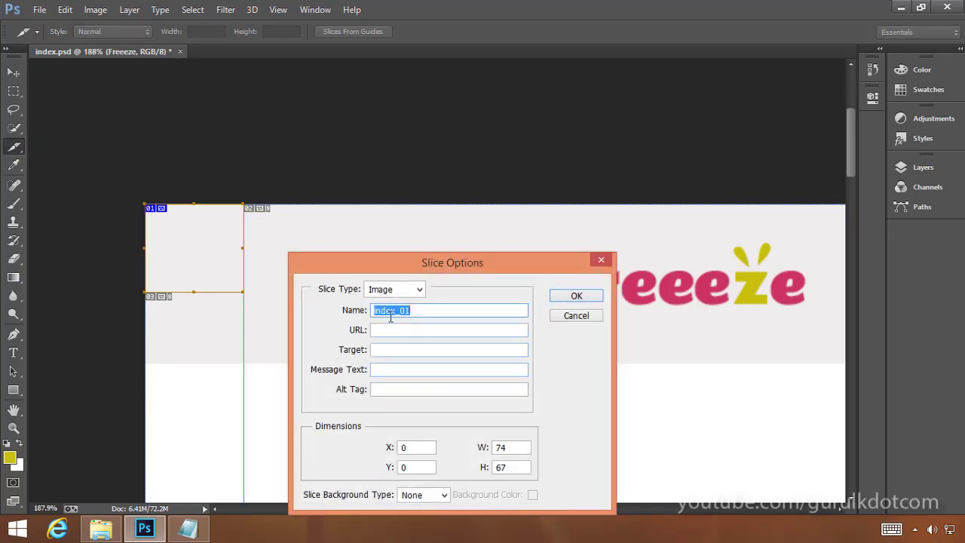
pyautogui.moveTo(395, 276); pyautogui.dragTo(379, 126)
pyautogui.click(770, 155)
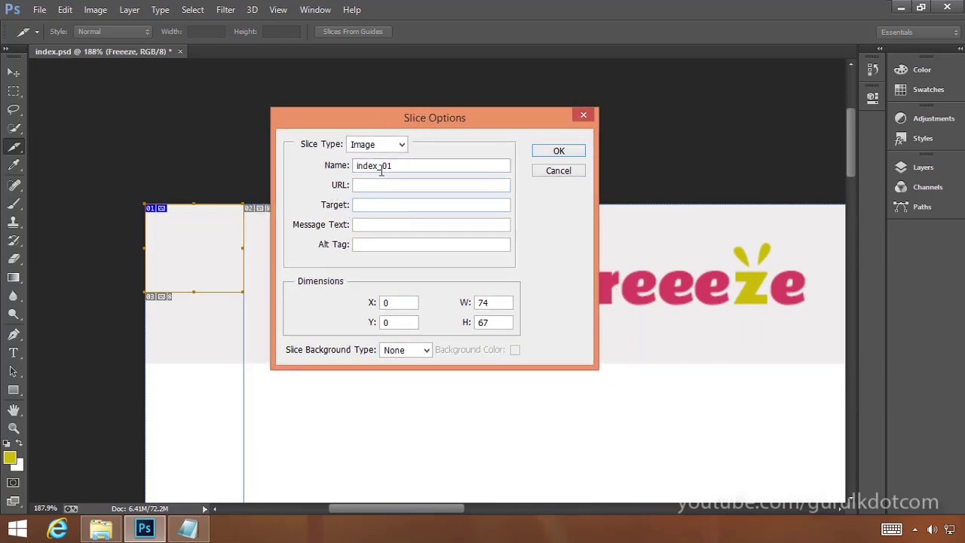
pyautogui.moveTo(410, 124); pyautogui.dragTo(416, 265)
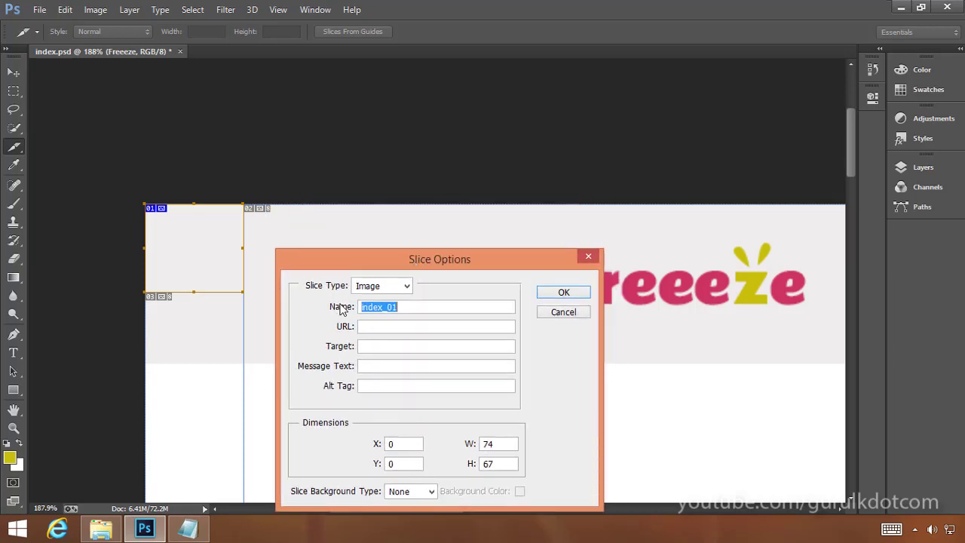
pyautogui.moveTo(429, 315); pyautogui.dragTo(166, 395)
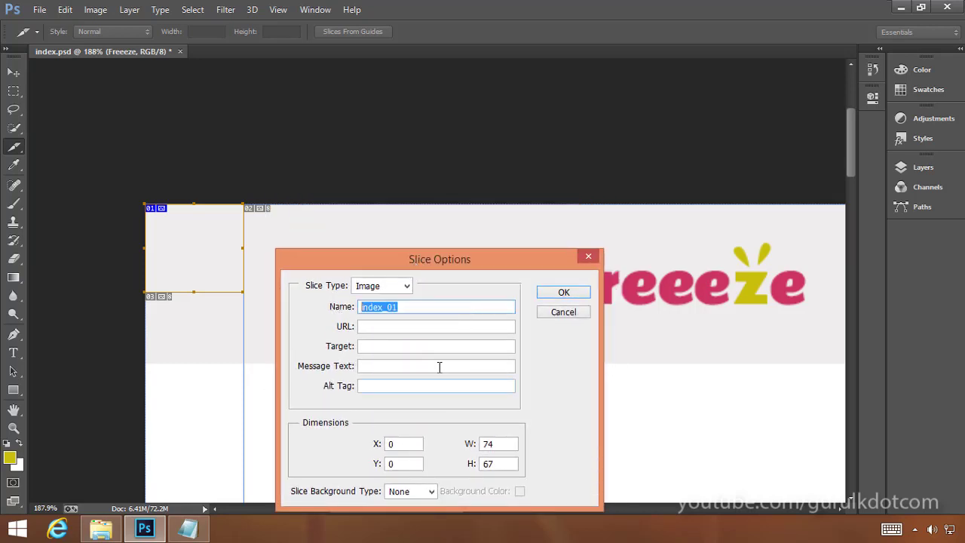
pyautogui.write('header_bg')
pyautogui.moveTo(392, 262); pyautogui.dragTo(415, 230)
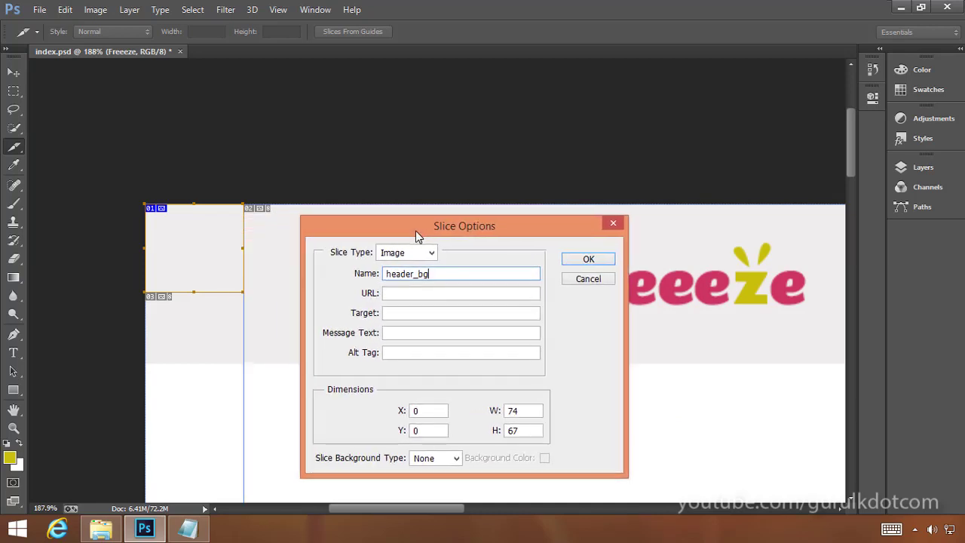
# - Set the header_bg slice's width and height to 30 px each and apply the slice options
pyautogui.doubleClick(532, 415)
pyautogui.click(538, 415)
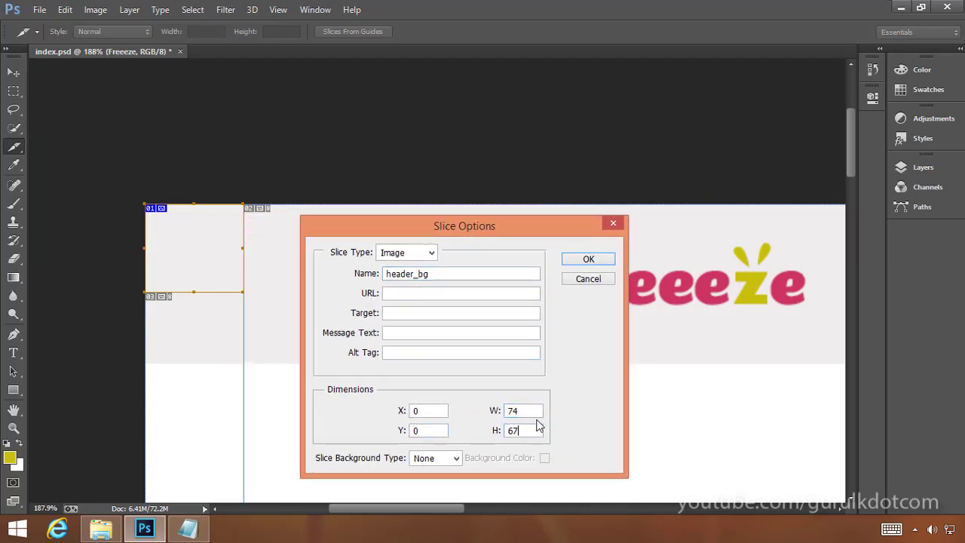
pyautogui.doubleClick(521, 417)
pyautogui.click(422, 294)
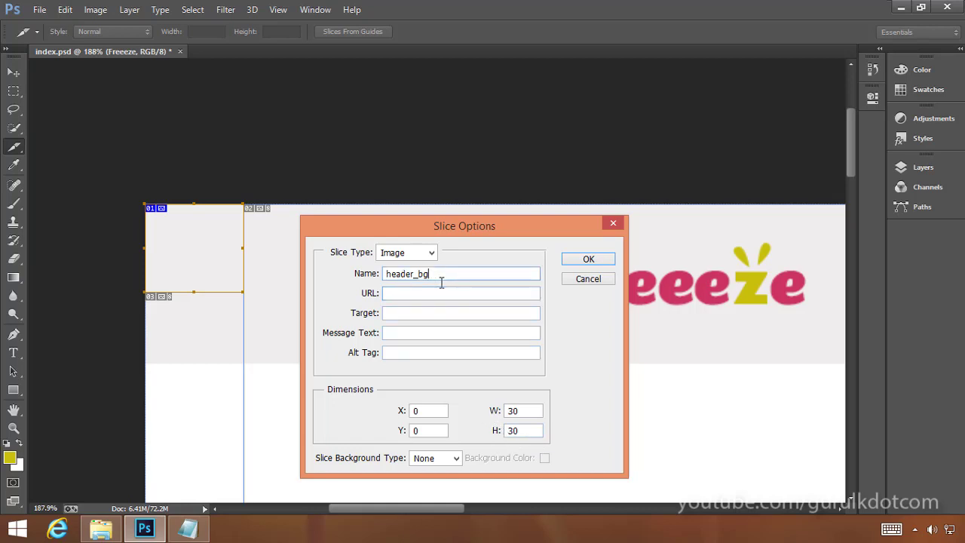
pyautogui.moveTo(442, 280); pyautogui.dragTo(389, 281)
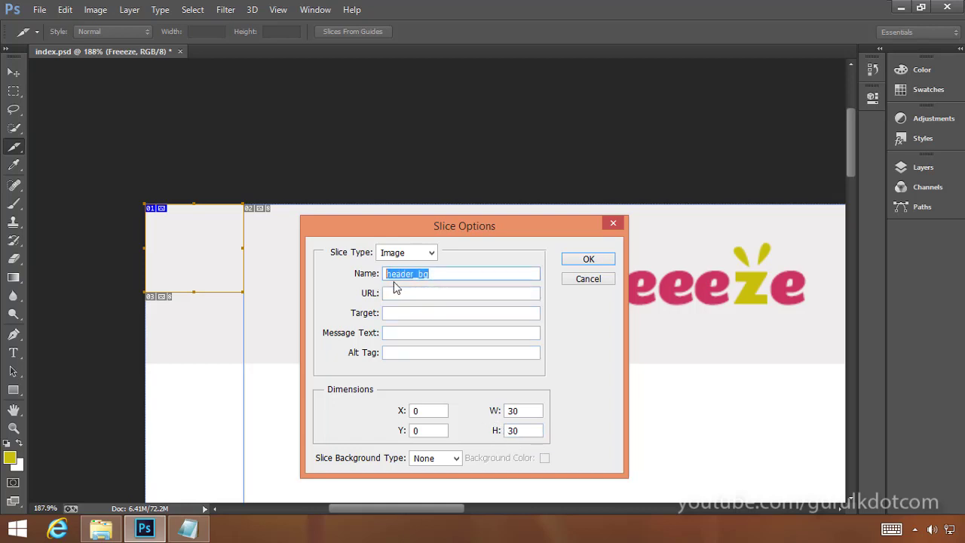
pyautogui.click(437, 279)
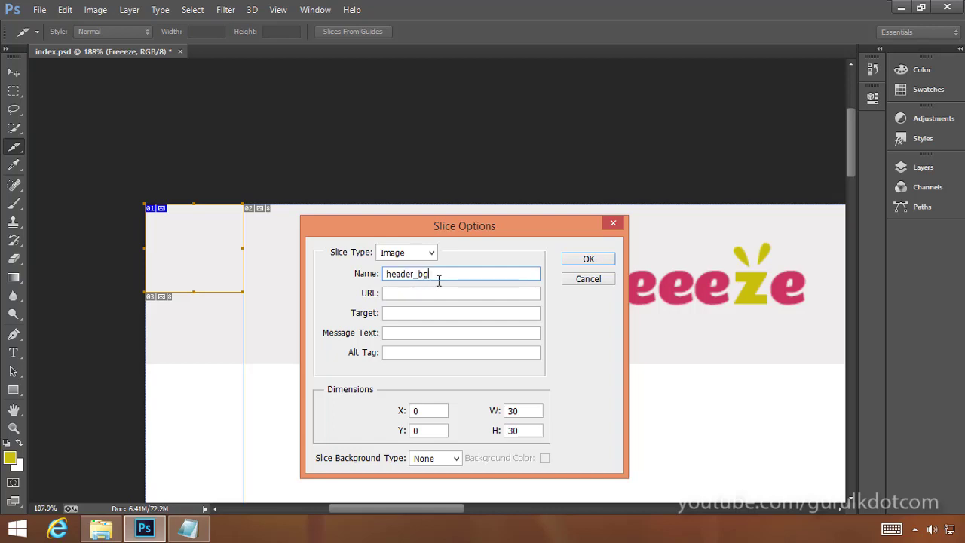
pyautogui.click(591, 259)
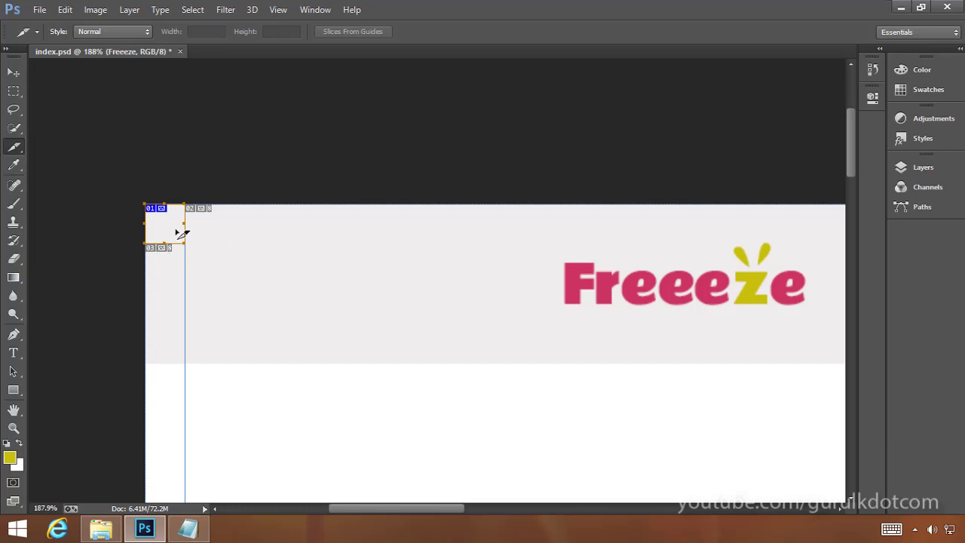
# - Open the Save for Web export settings for the sliced page design
pyautogui.click(39, 10)
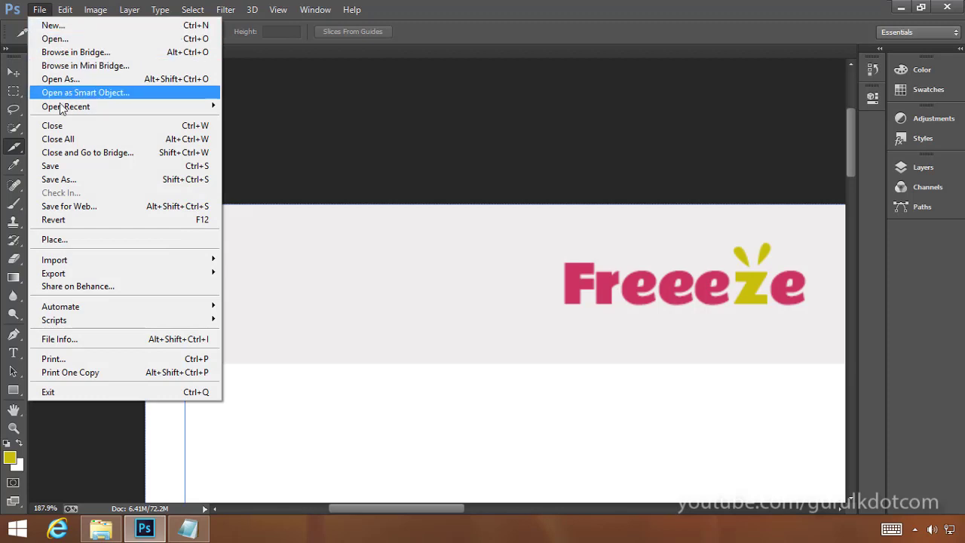
pyautogui.click(70, 206)
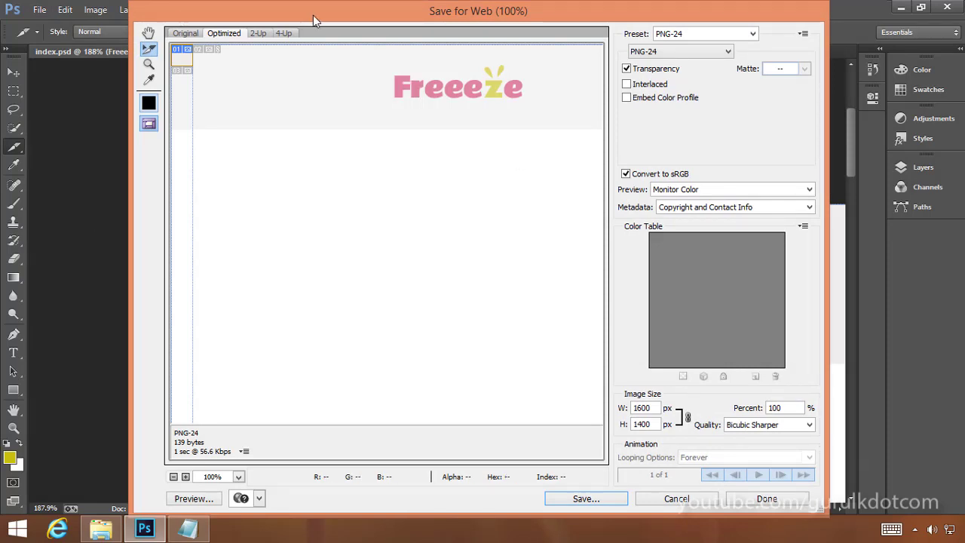
pyautogui.moveTo(313, 15); pyautogui.dragTo(280, 38)
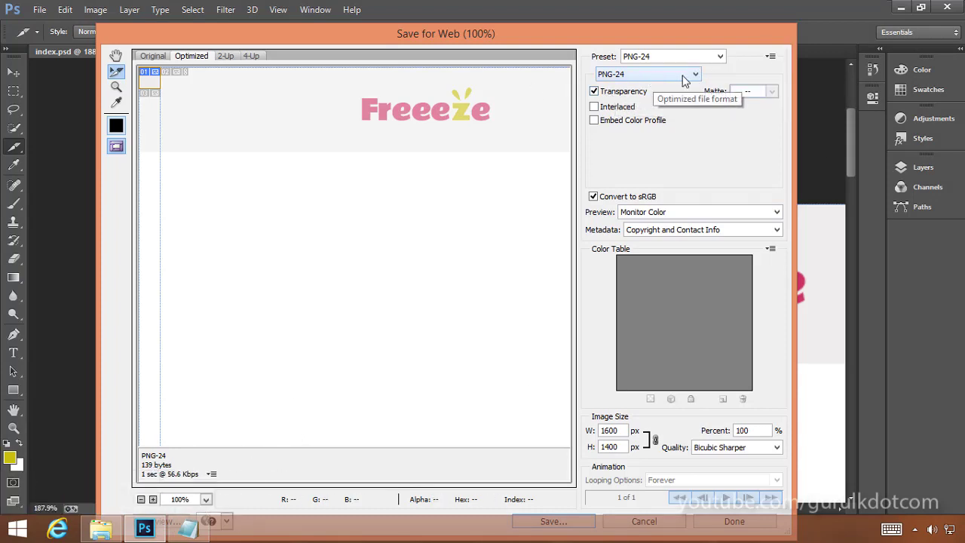
# - Compare the header_bg slice's file size in PNG-8, PNG-24, GIF and JPEG, finishing on PNG-24
pyautogui.click(608, 78)
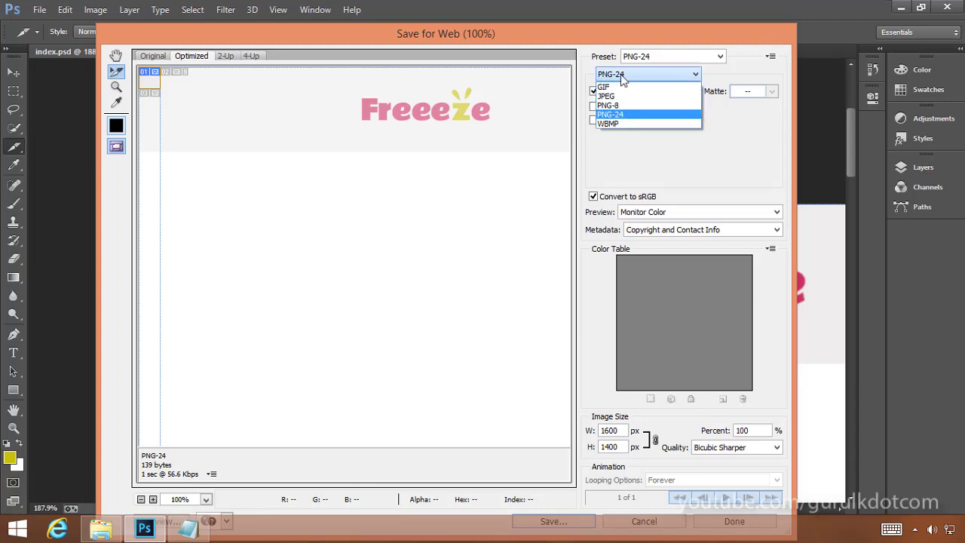
pyautogui.click(610, 105)
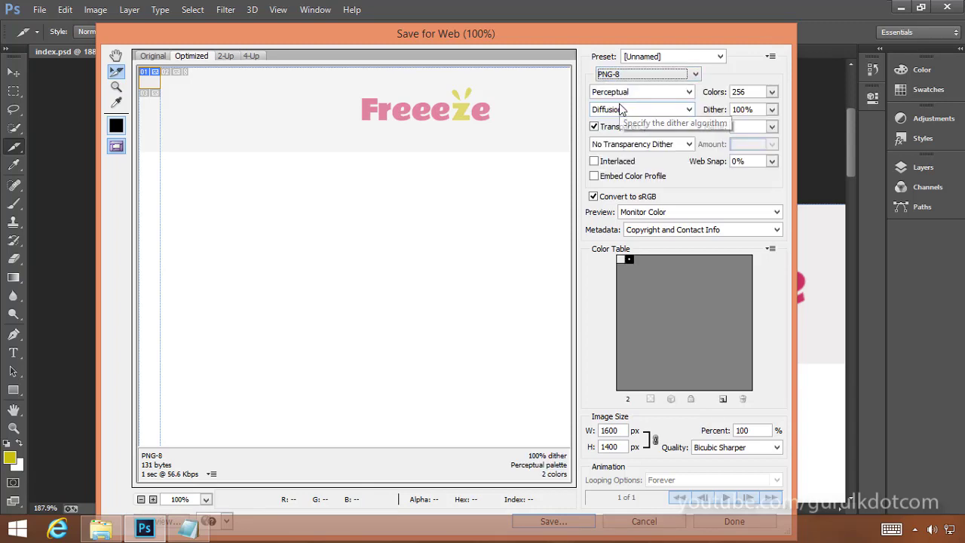
pyautogui.click(619, 75)
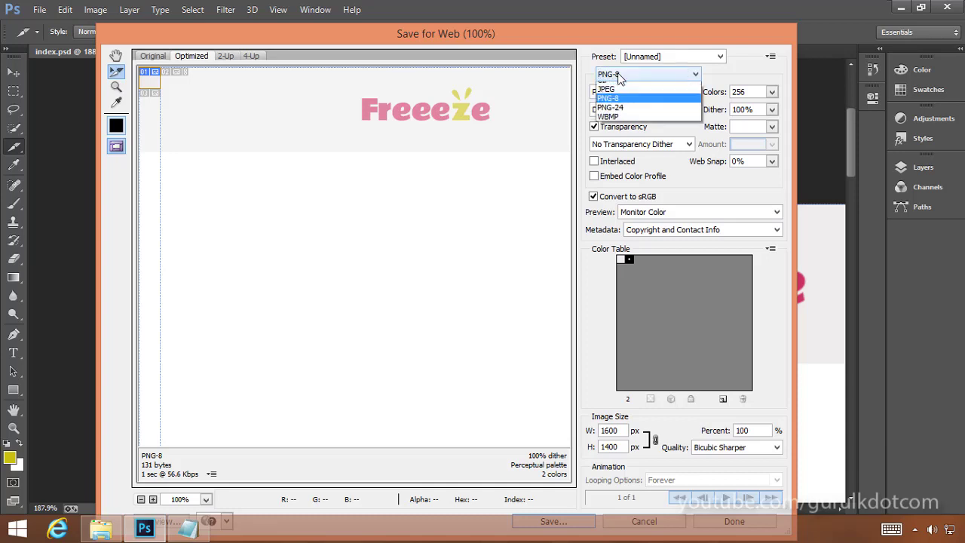
pyautogui.click(622, 122)
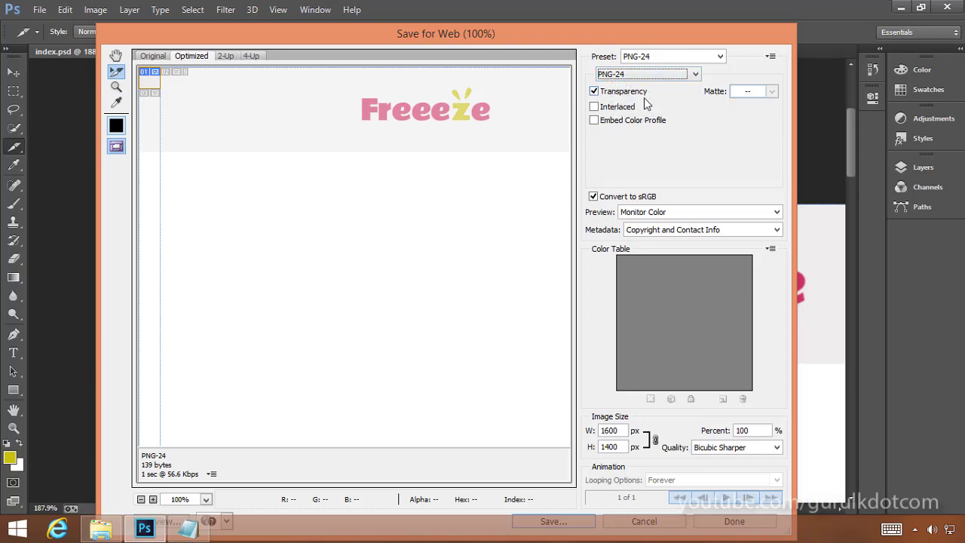
pyautogui.click(695, 73)
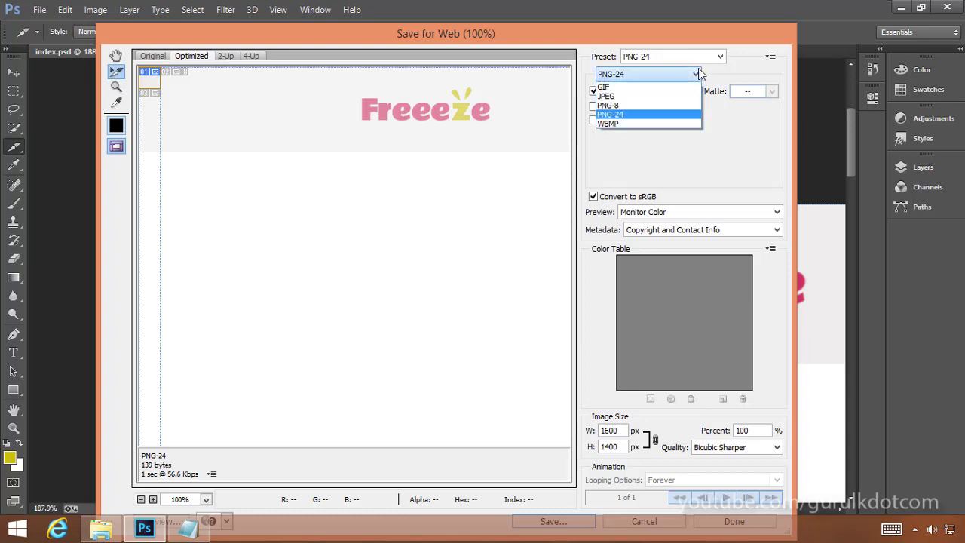
pyautogui.click(611, 88)
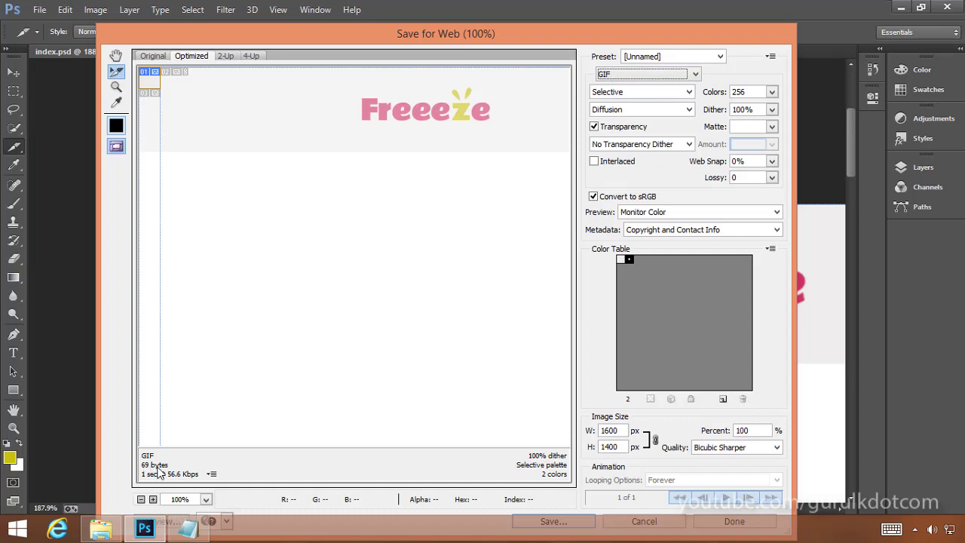
pyautogui.click(665, 75)
pyautogui.click(625, 97)
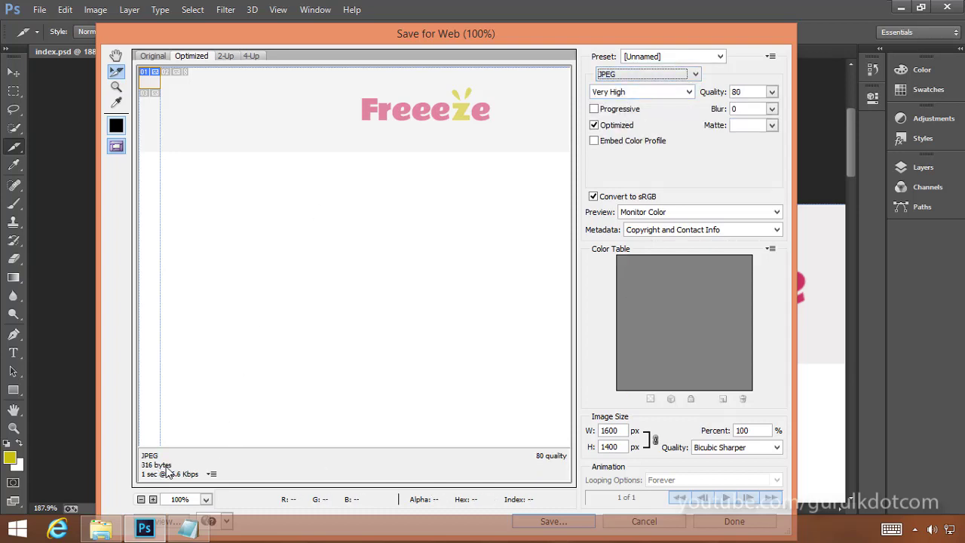
pyautogui.click(694, 74)
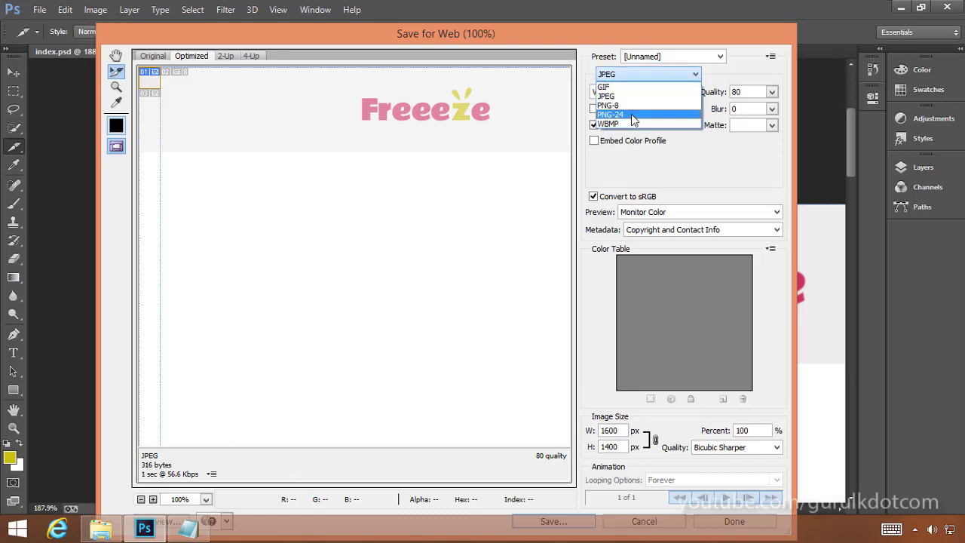
pyautogui.click(586, 32)
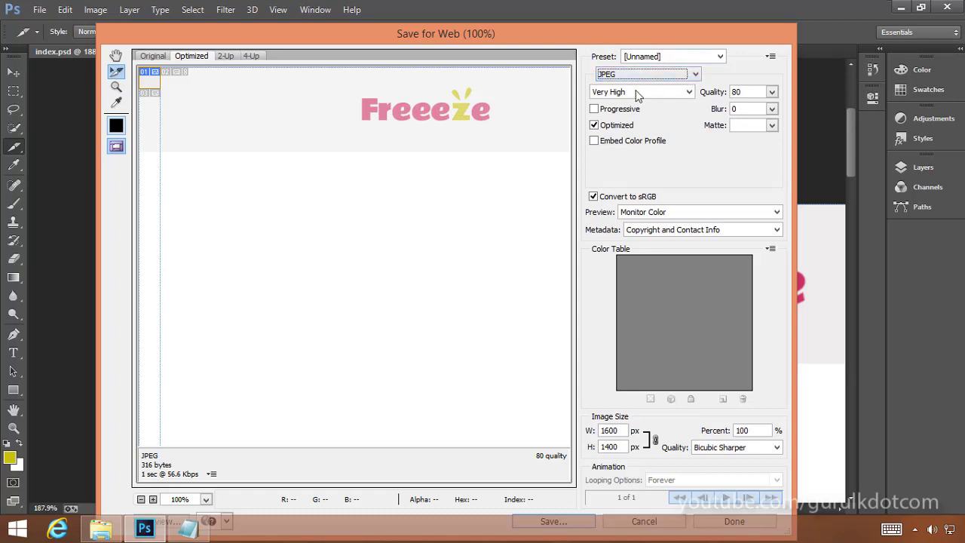
pyautogui.click(654, 76)
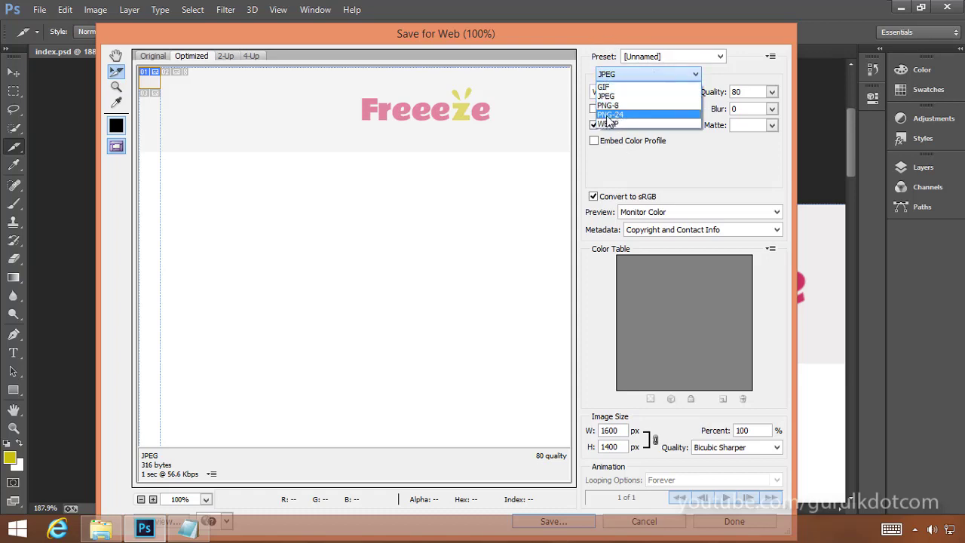
pyautogui.click(611, 122)
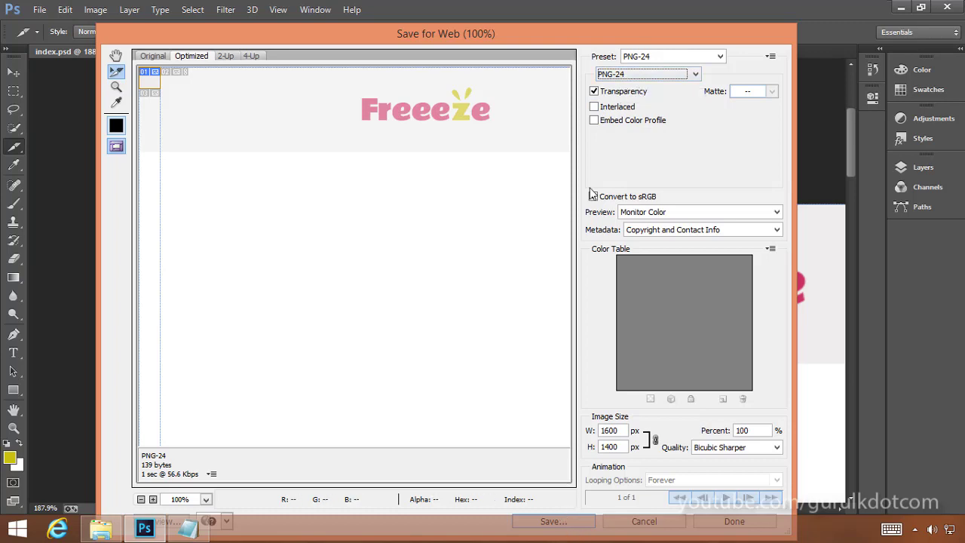
# - Start saving the optimized slice, create a folder named output on the Desktop and open it as the save location
pyautogui.moveTo(553, 37); pyautogui.dragTo(561, 16)
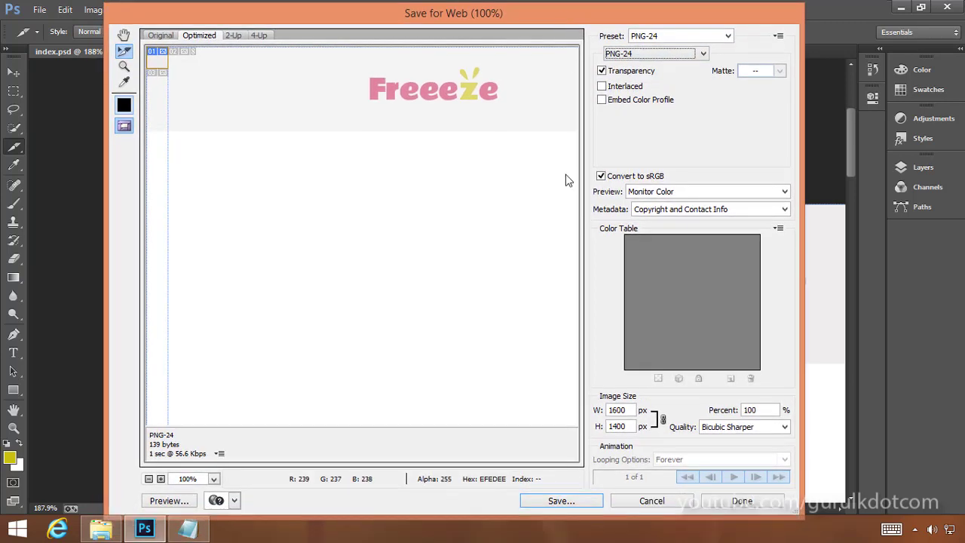
pyautogui.click(560, 501)
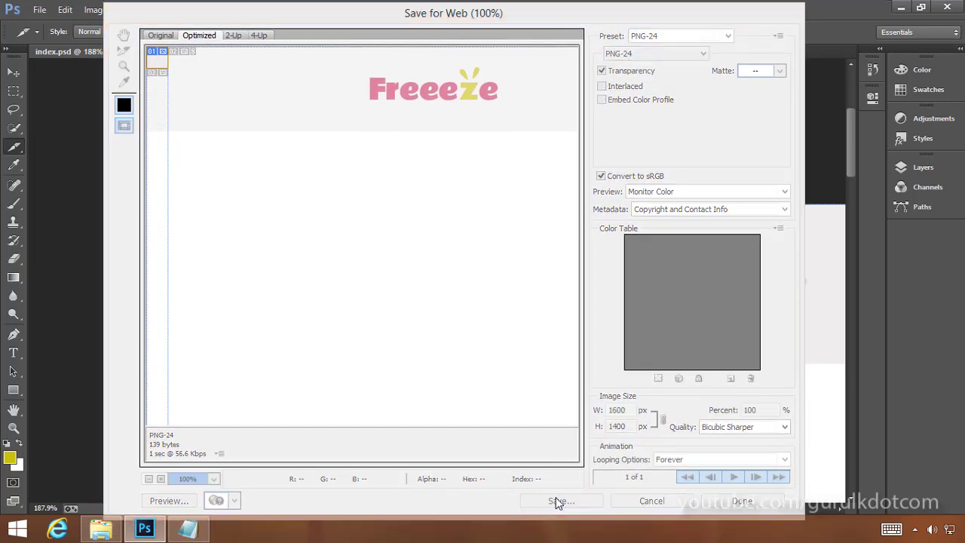
pyautogui.moveTo(257, 34); pyautogui.dragTo(366, 63)
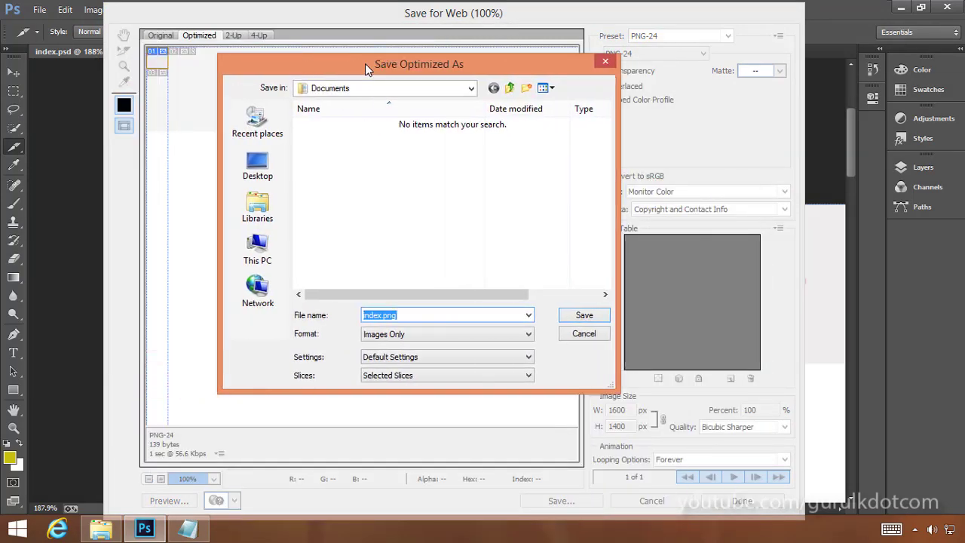
pyautogui.click(257, 166)
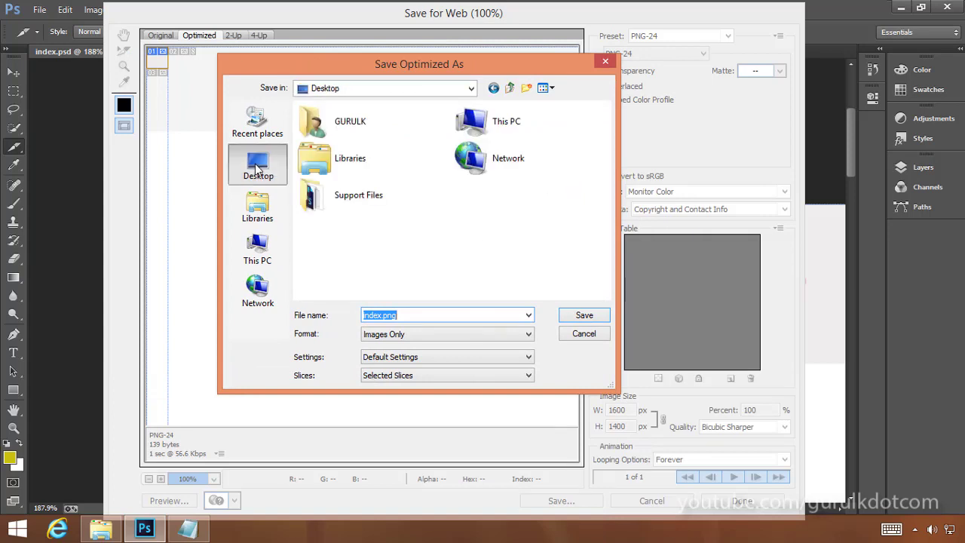
pyautogui.click(527, 87)
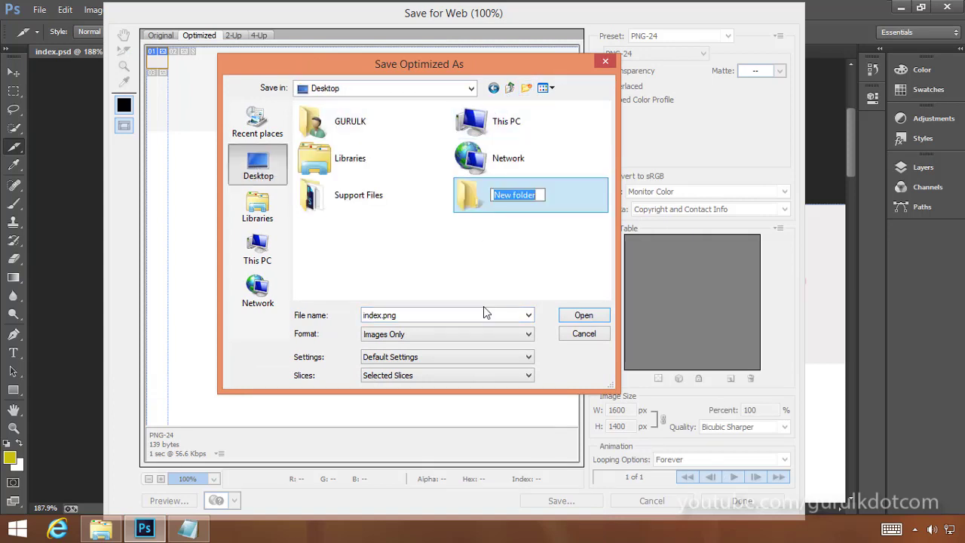
pyautogui.write('output')
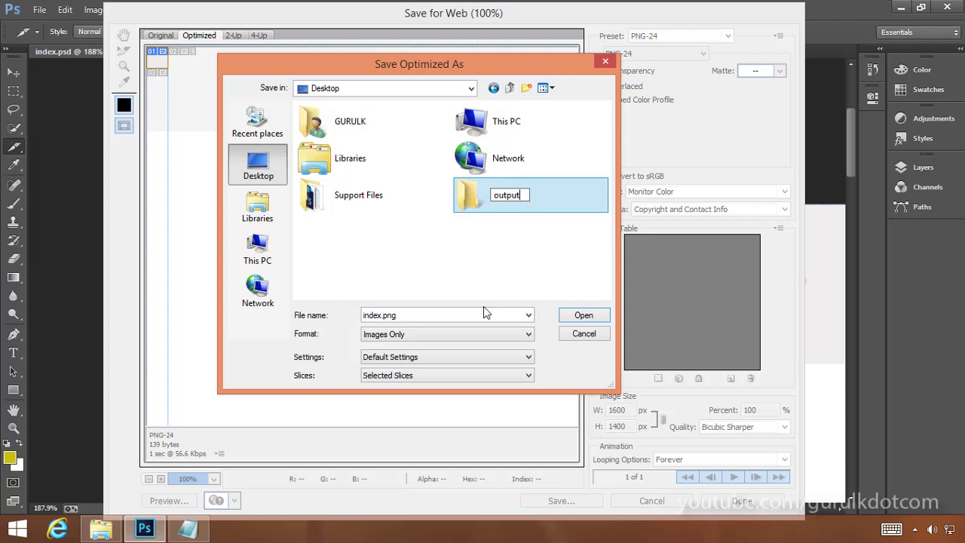
pyautogui.click(487, 254)
pyautogui.doubleClick(489, 201)
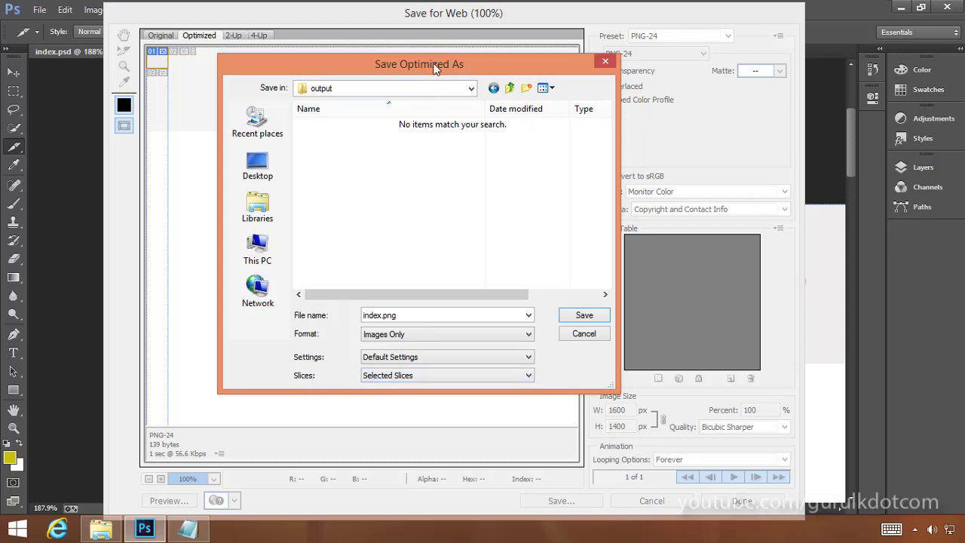
pyautogui.moveTo(436, 70); pyautogui.dragTo(553, 132)
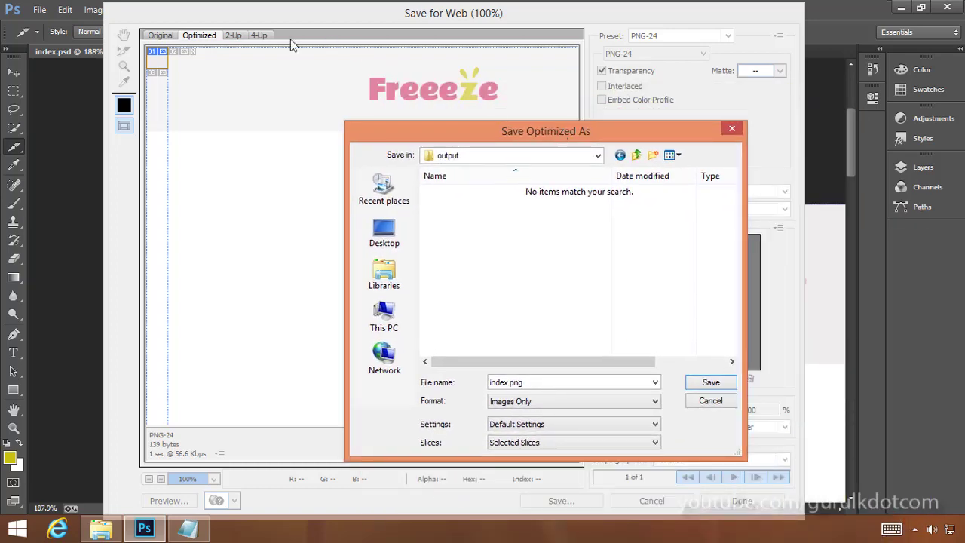
pyautogui.click(163, 68)
pyautogui.moveTo(471, 137); pyautogui.dragTo(367, 113)
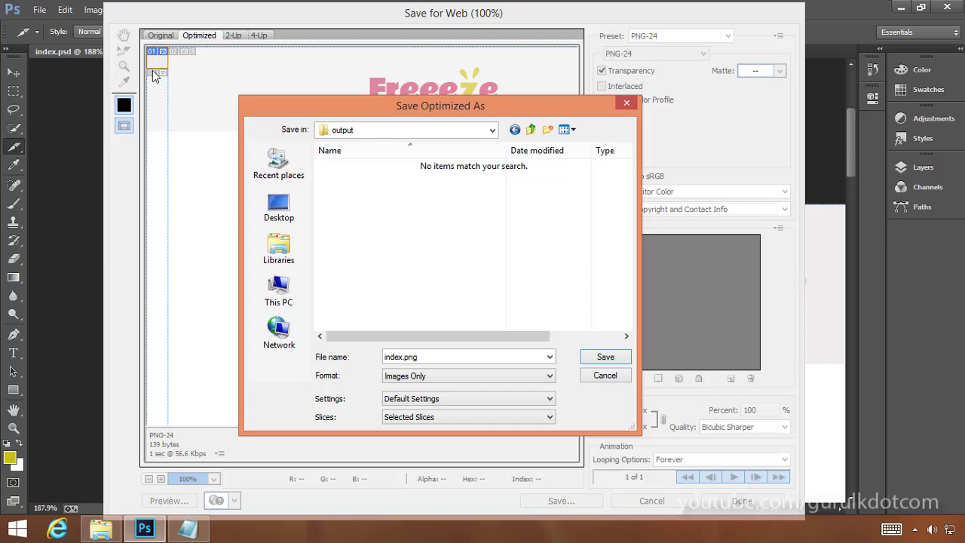
pyautogui.click(602, 376)
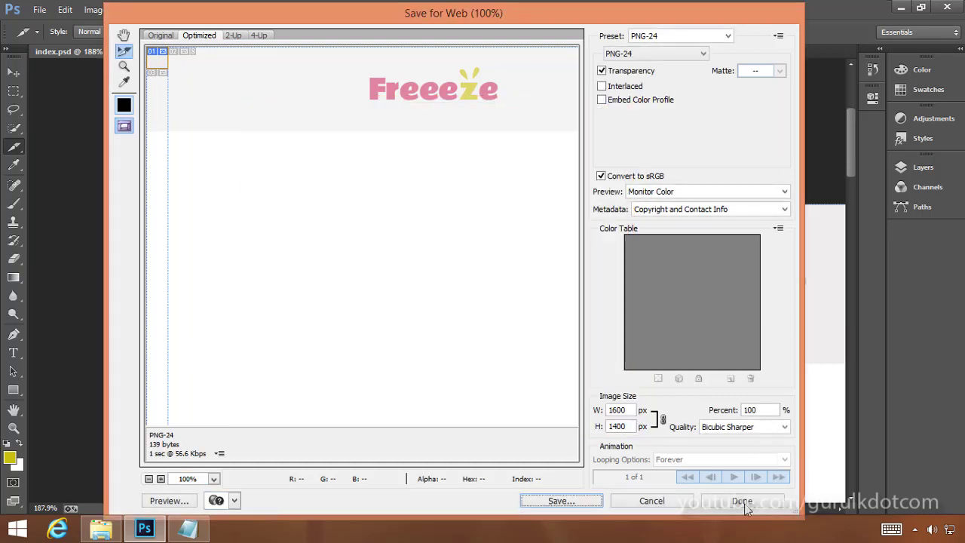
pyautogui.click(651, 500)
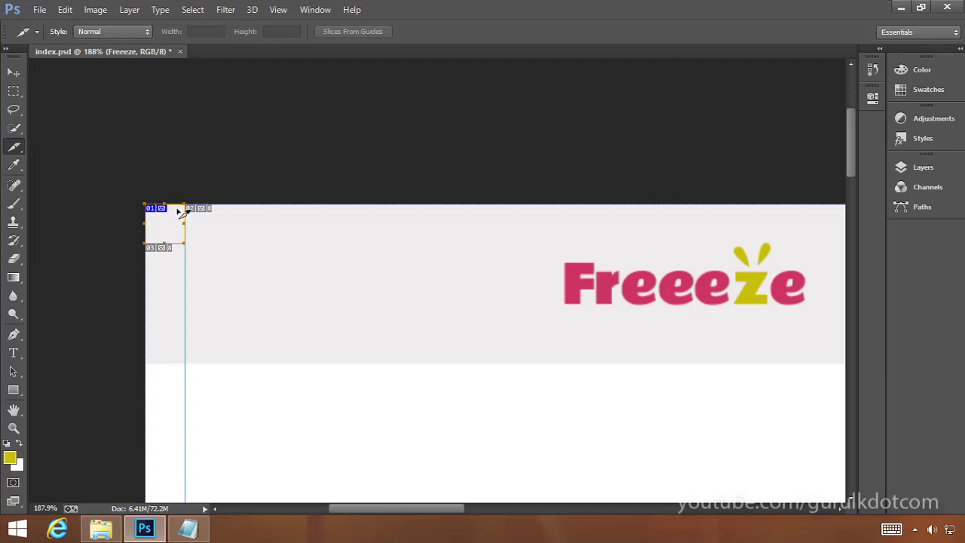
# - Export the selected header_bg slice for web as PNG-24, images only, into the output folder
pyautogui.click(40, 10)
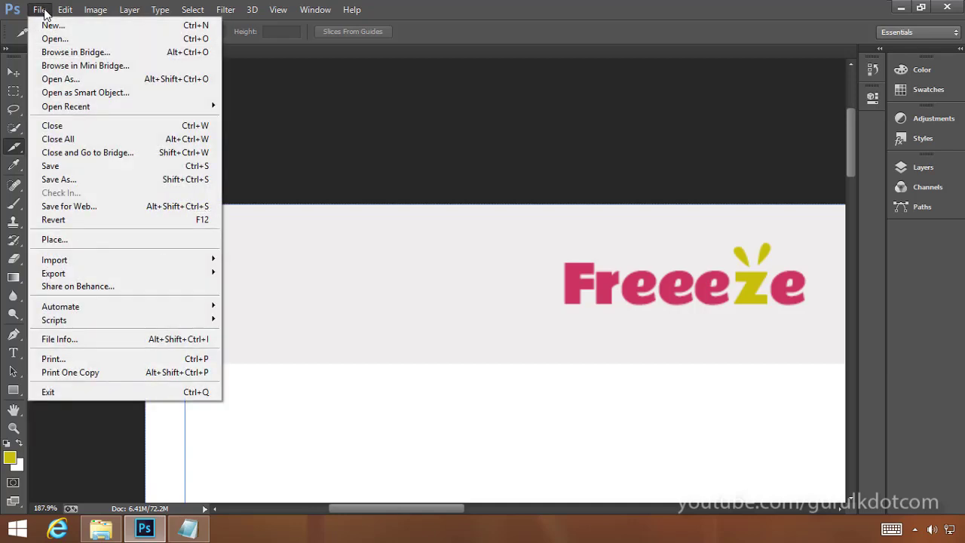
pyautogui.click(90, 205)
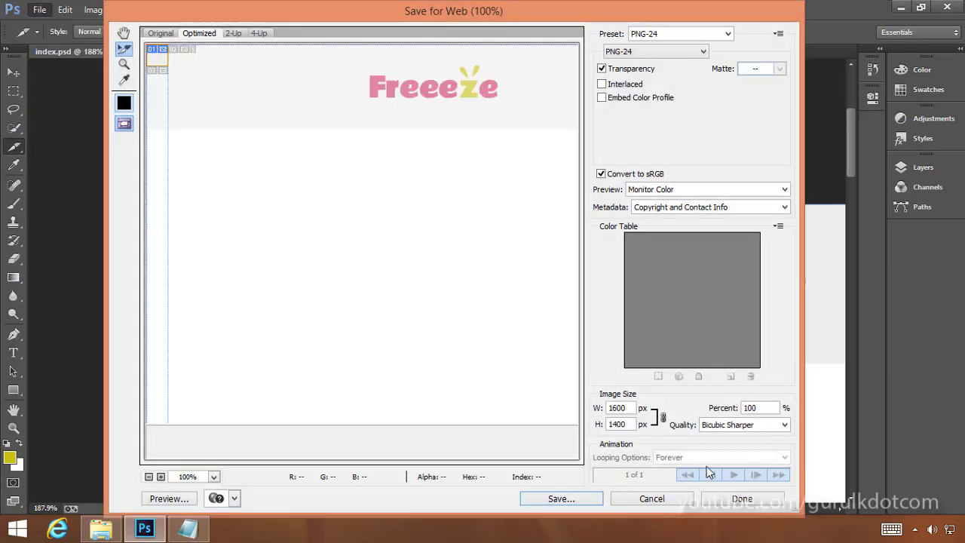
pyautogui.click(561, 499)
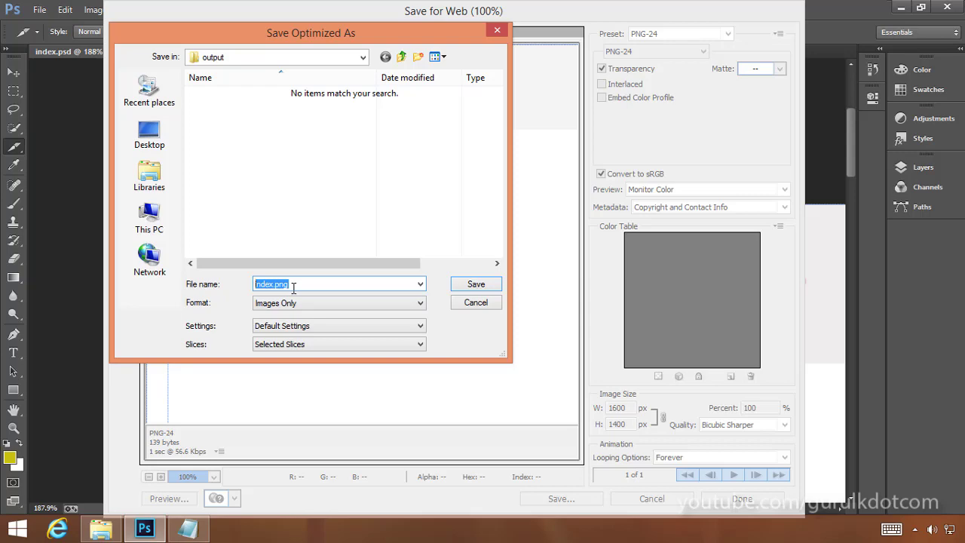
pyautogui.moveTo(325, 38); pyautogui.dragTo(423, 97)
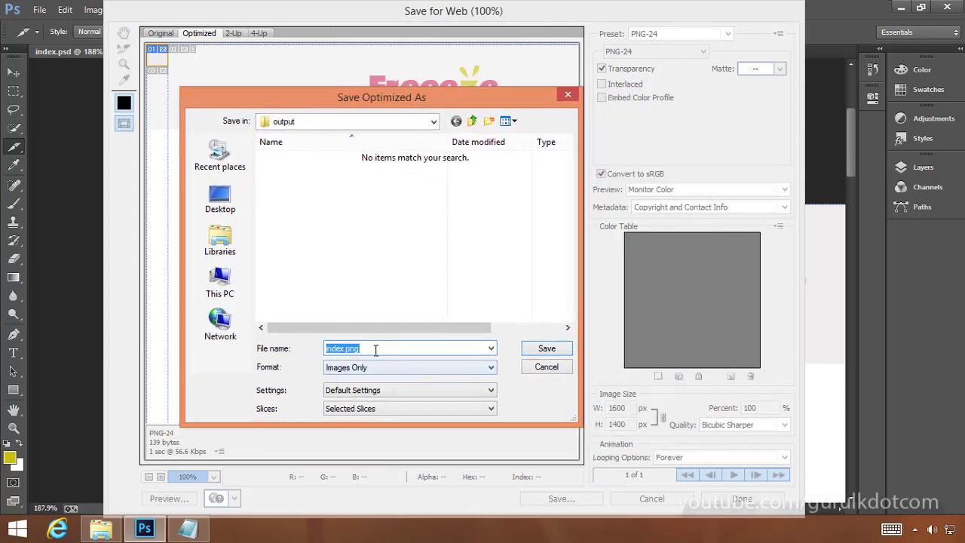
pyautogui.click(560, 353)
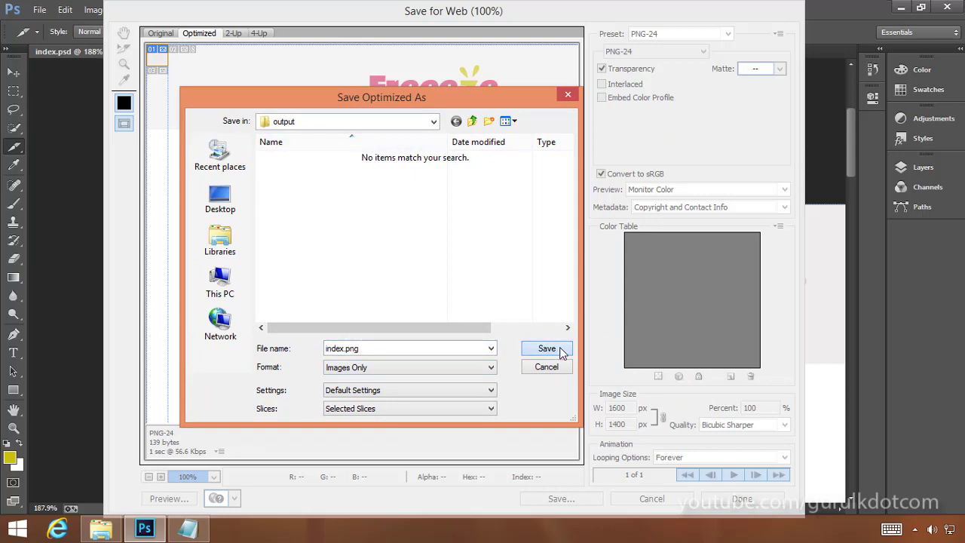
pyautogui.click(560, 354)
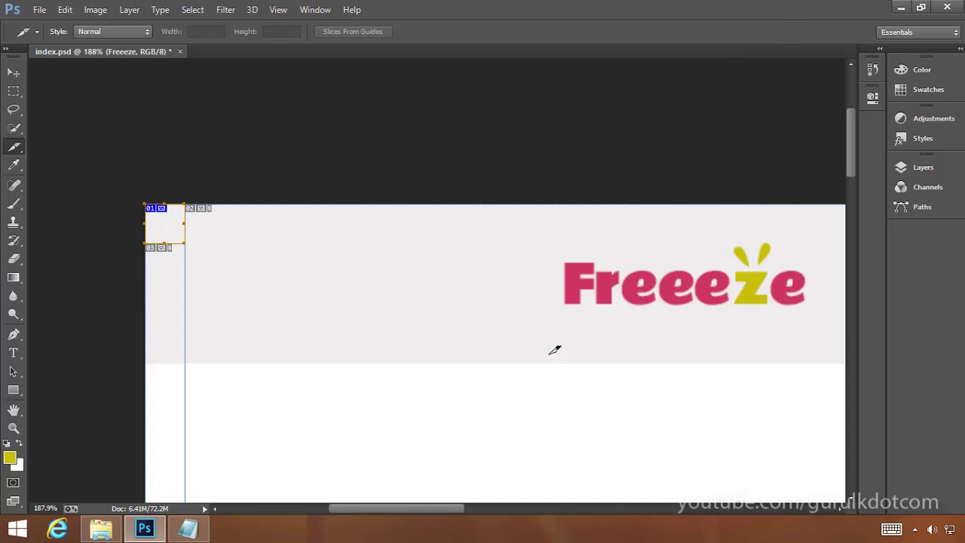
# - Check the exported header_bg.png in the images subfolder of the Desktop's output folder using File Explorer, and return to the design
pyautogui.click(101, 529)
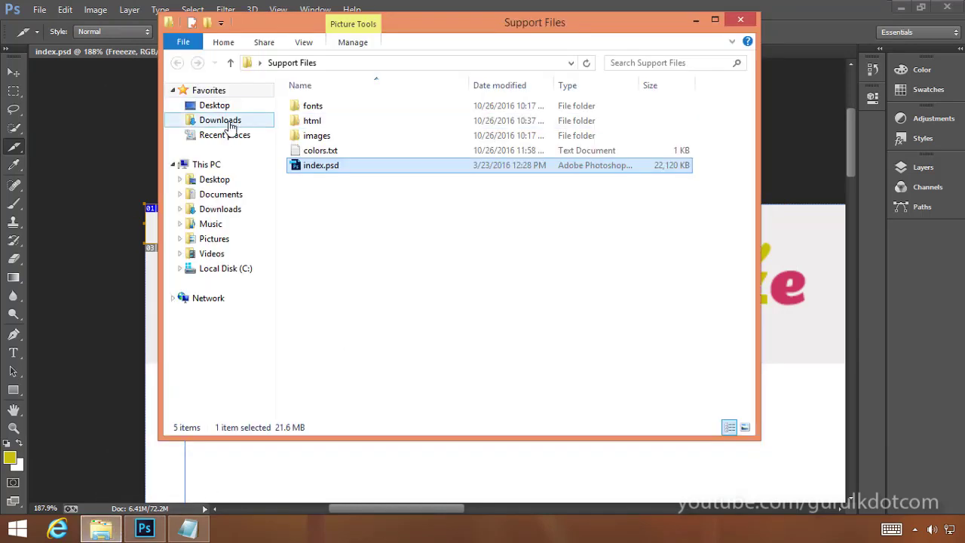
pyautogui.click(216, 104)
pyautogui.doubleClick(331, 223)
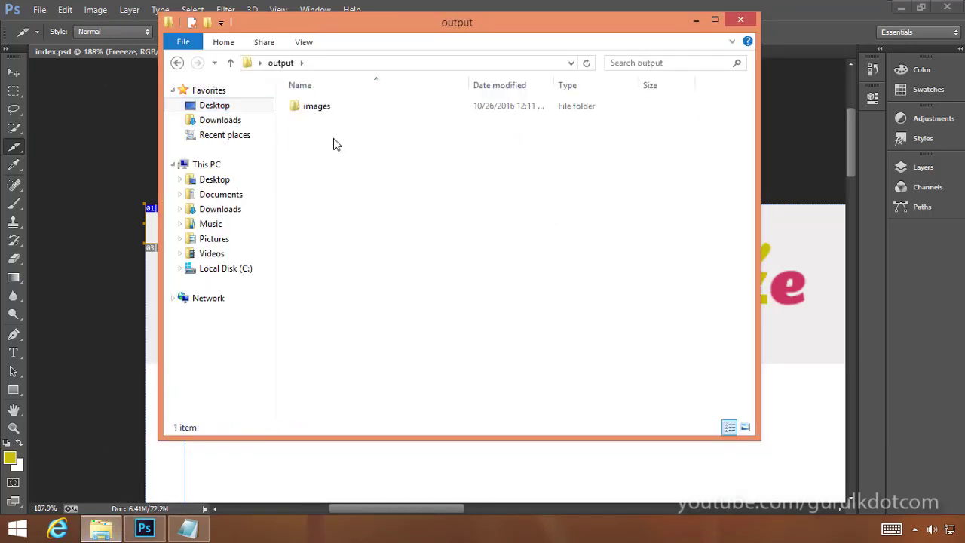
pyautogui.doubleClick(309, 112)
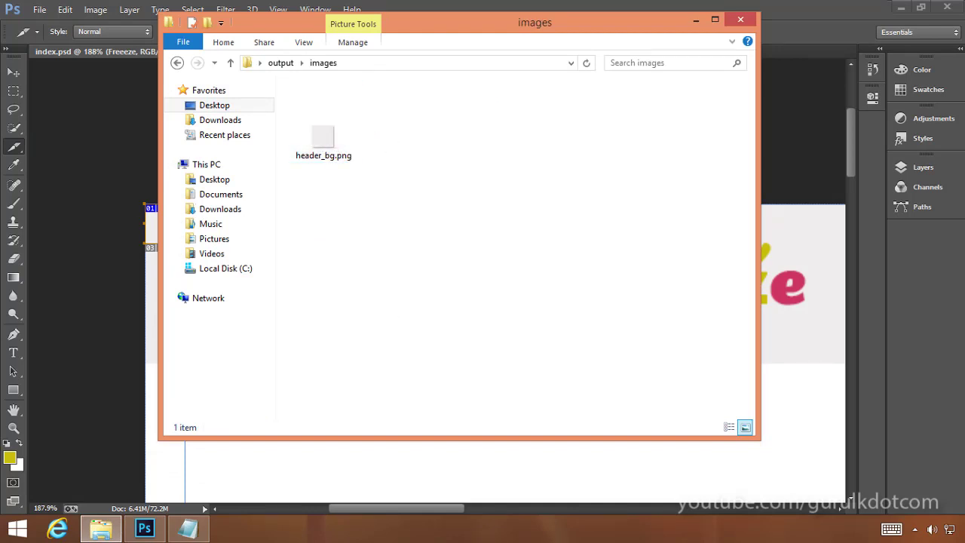
pyautogui.click(348, 155)
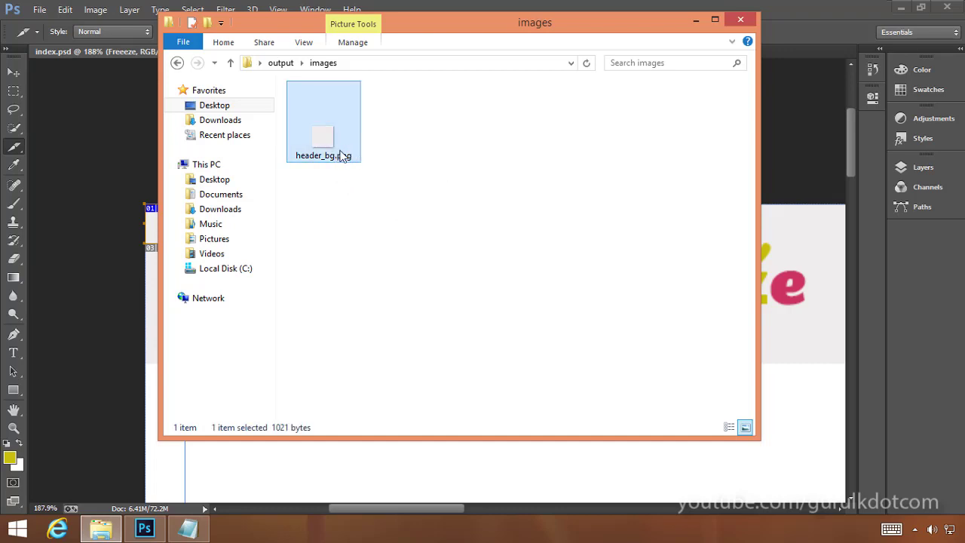
pyautogui.click(452, 276)
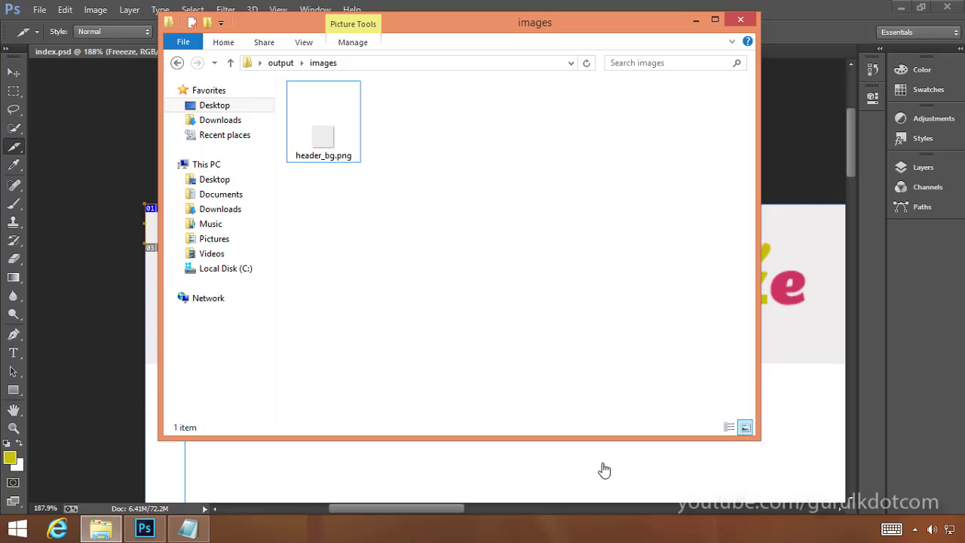
pyautogui.click(695, 20)
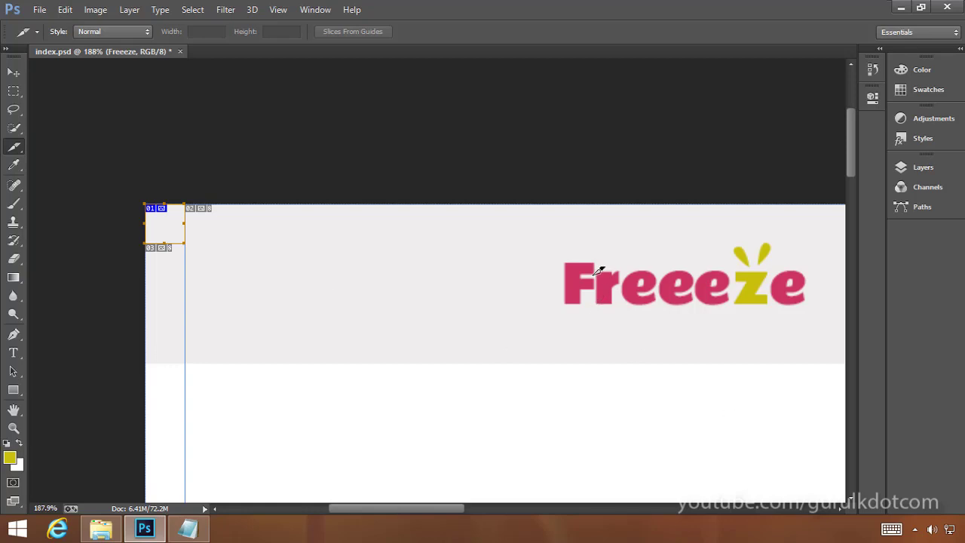
# - Undo the header_bg slice in the corner of the header
pyautogui.moveTo(450, 509); pyautogui.dragTo(483, 507)
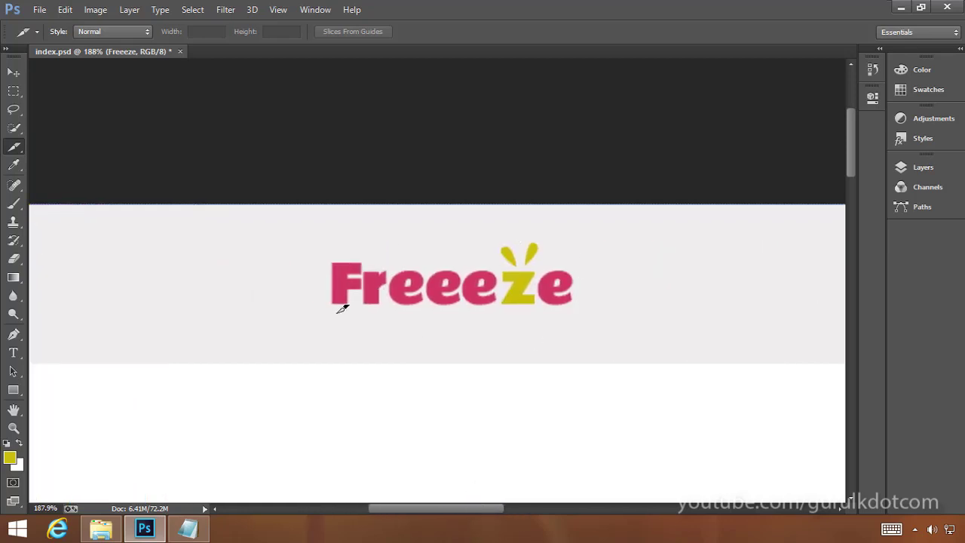
pyautogui.moveTo(471, 508)
pyautogui.mouseDown()
pyautogui.moveTo(609, 525)
pyautogui.moveTo(417, 510)
pyautogui.moveTo(489, 514)
pyautogui.moveTo(465, 520)
pyautogui.moveTo(476, 520)
pyautogui.mouseUp()
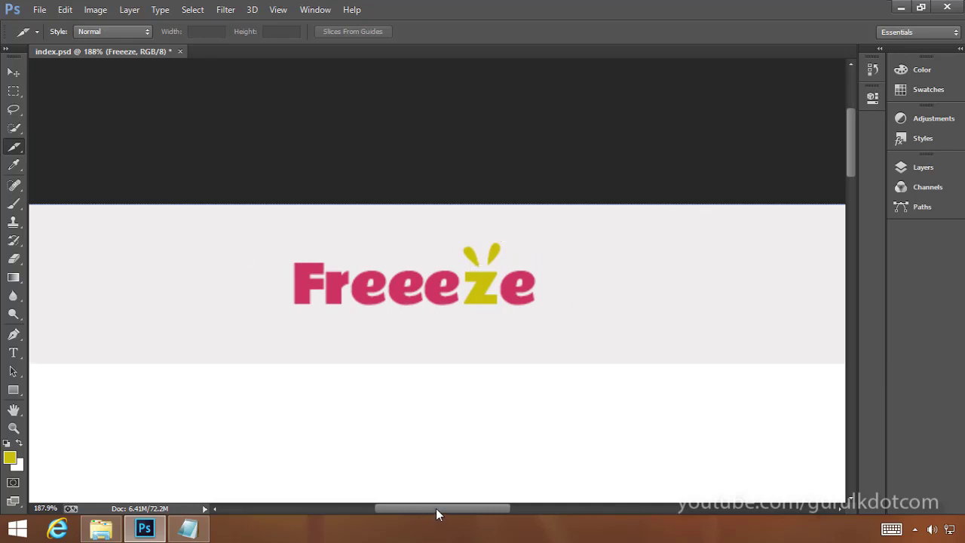
pyautogui.moveTo(435, 508); pyautogui.dragTo(385, 506)
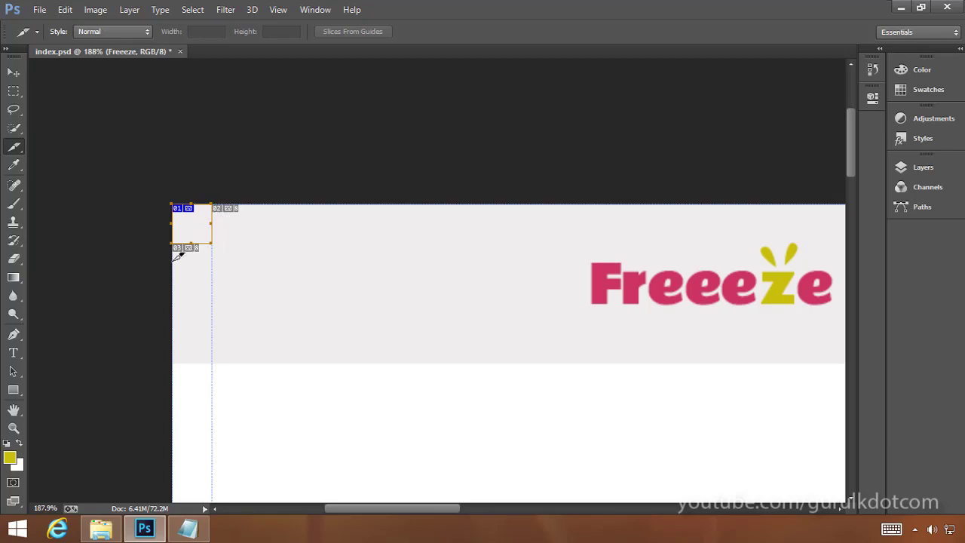
pyautogui.hotkey('ctrl', 'z')
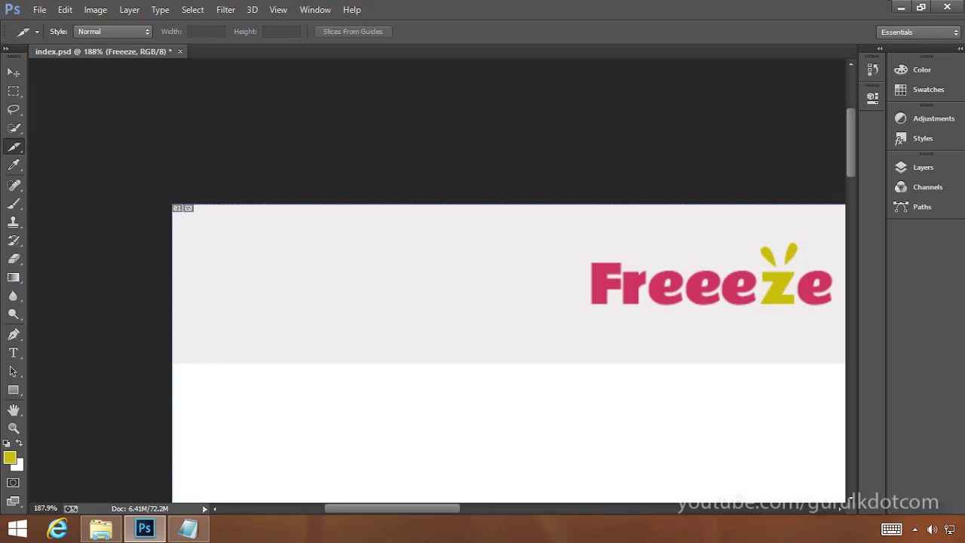
# - Draw a new slice loosely around the Freeeze logo in the header
pyautogui.moveTo(399, 513); pyautogui.dragTo(469, 518)
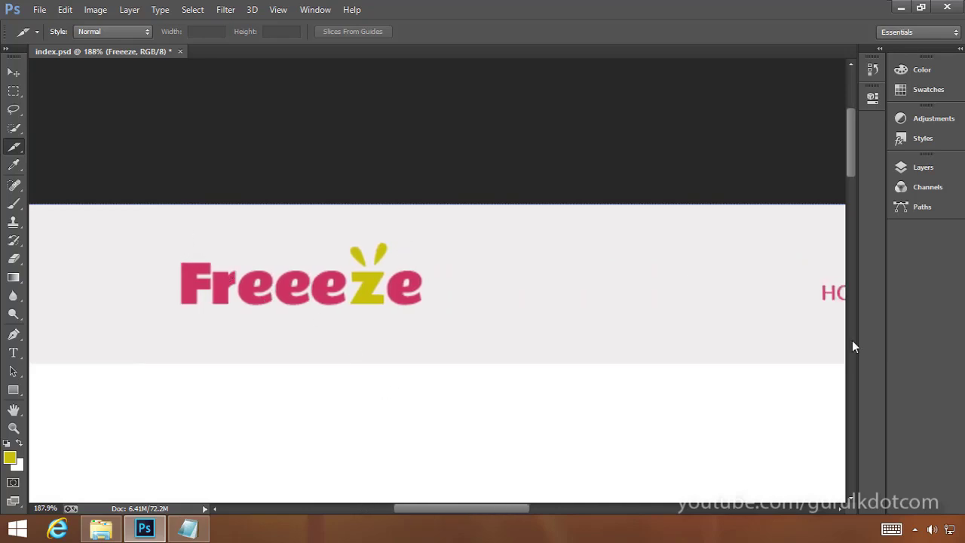
pyautogui.moveTo(849, 146); pyautogui.dragTo(852, 166)
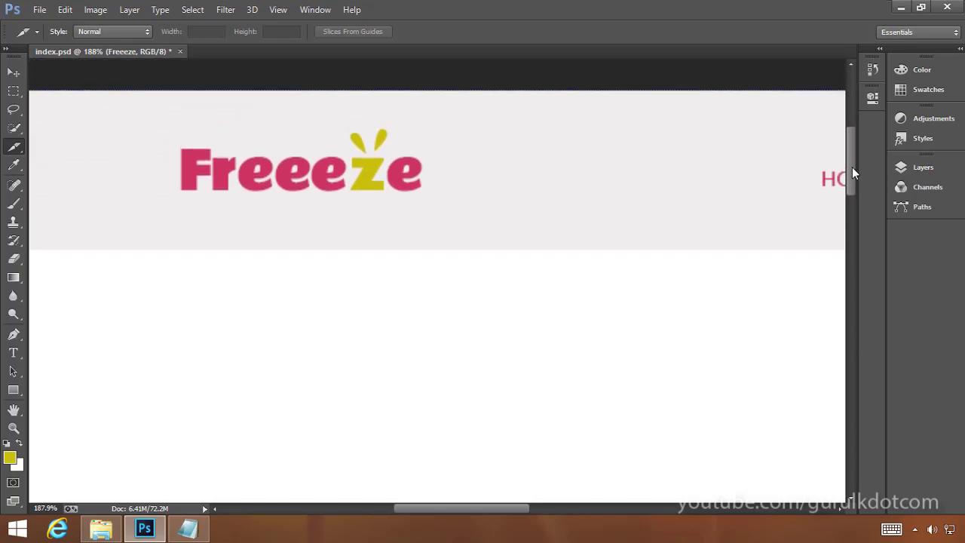
pyautogui.moveTo(152, 113); pyautogui.dragTo(442, 223)
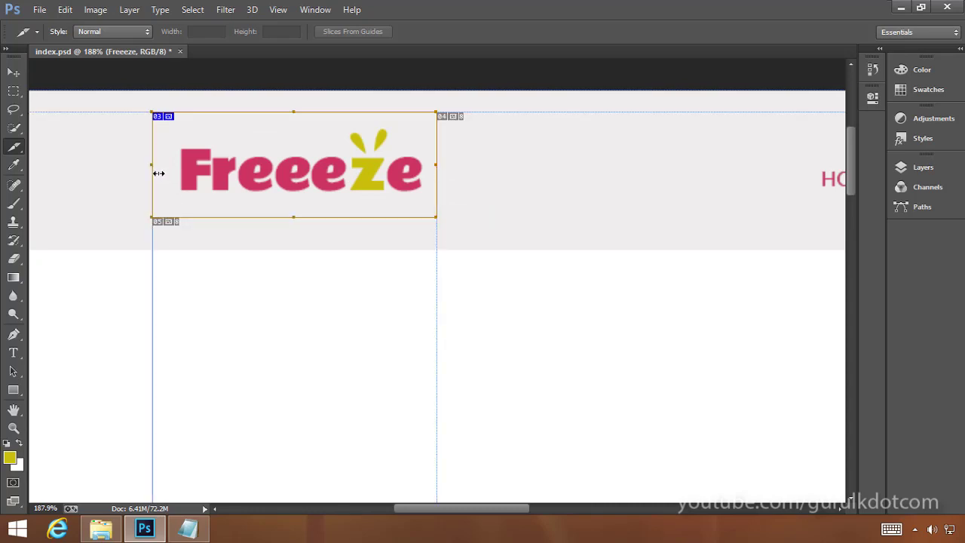
# - Tighten all four edges of the logo slice so that it closely encloses the Freeeze logo
pyautogui.moveTo(159, 173); pyautogui.dragTo(182, 173)
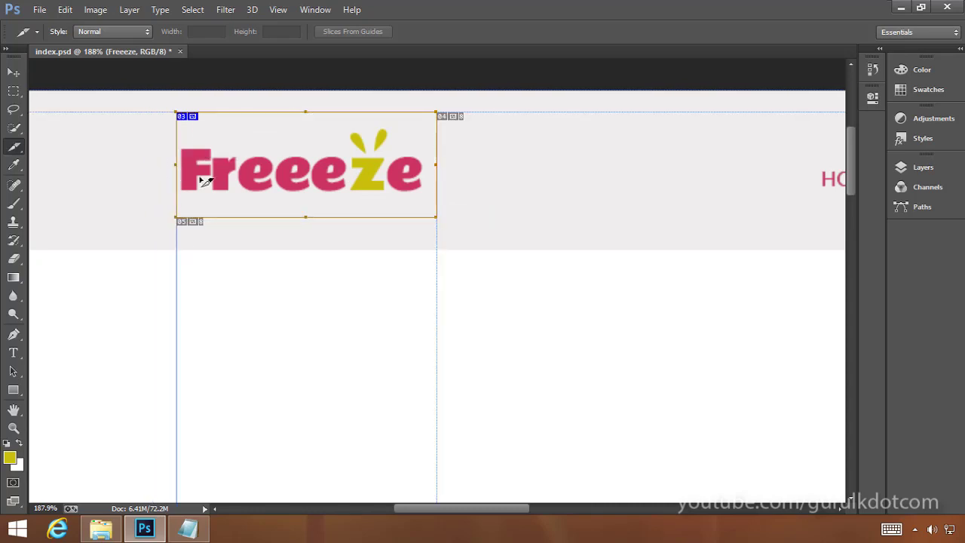
pyautogui.moveTo(439, 174); pyautogui.dragTo(433, 175)
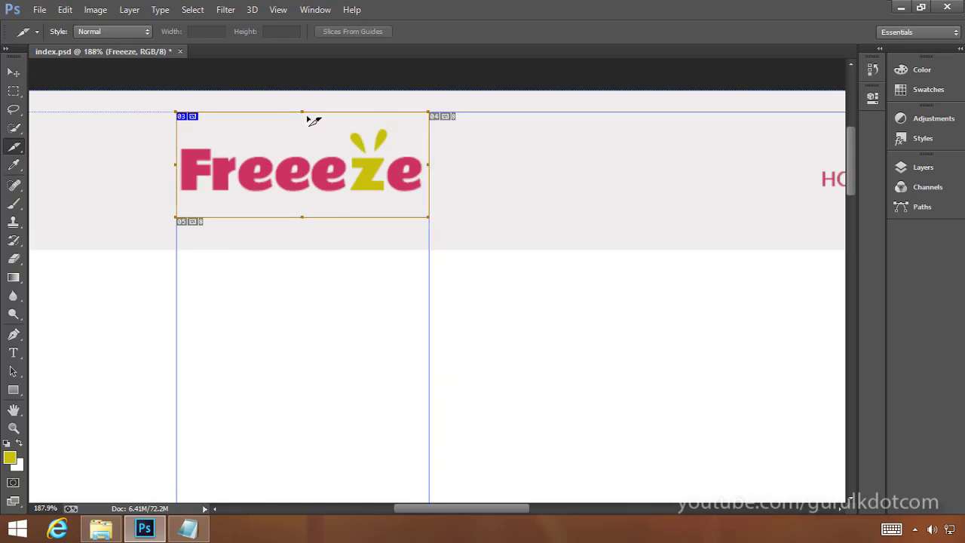
pyautogui.moveTo(309, 123); pyautogui.dragTo(315, 132)
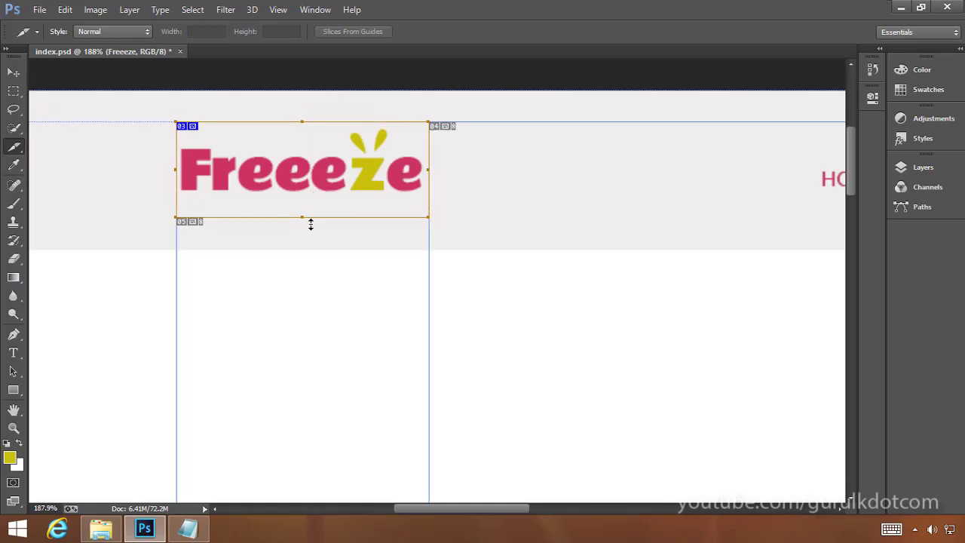
pyautogui.moveTo(312, 217); pyautogui.dragTo(327, 204)
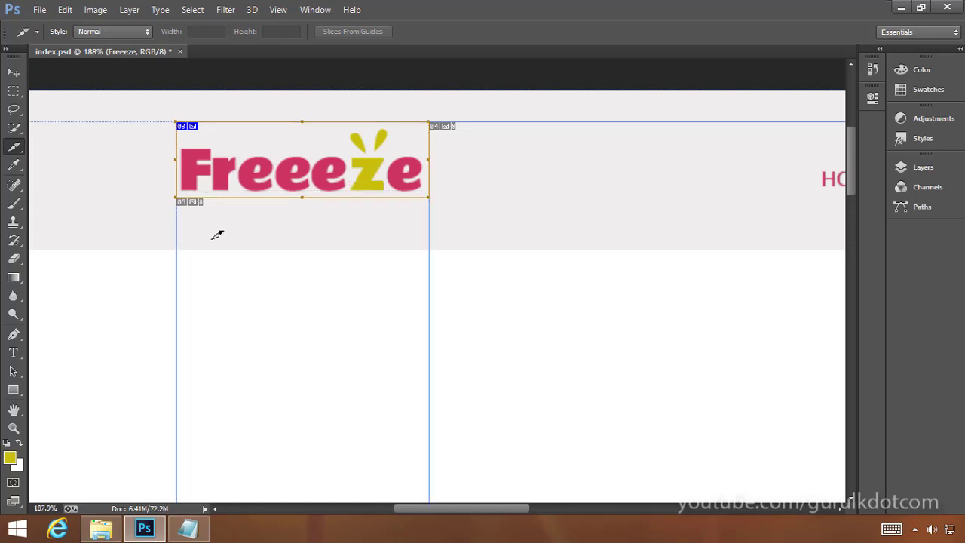
pyautogui.moveTo(308, 129)
pyautogui.mouseDown()
pyautogui.moveTo(310, 142)
pyautogui.moveTo(309, 122)
pyautogui.mouseUp()
# - Turn off snapping for the document and try adjusting the upper edge of the logo slice
pyautogui.click(278, 9)
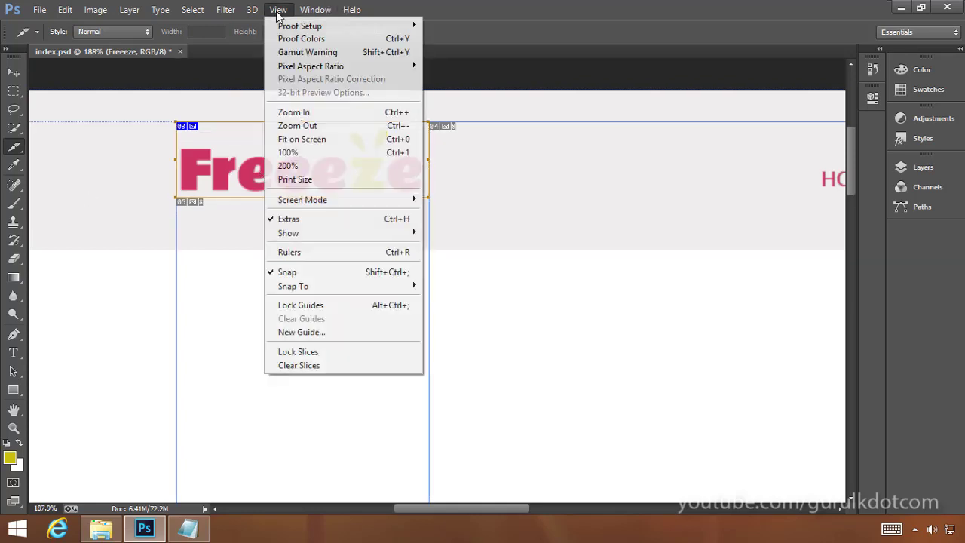
pyautogui.click(288, 273)
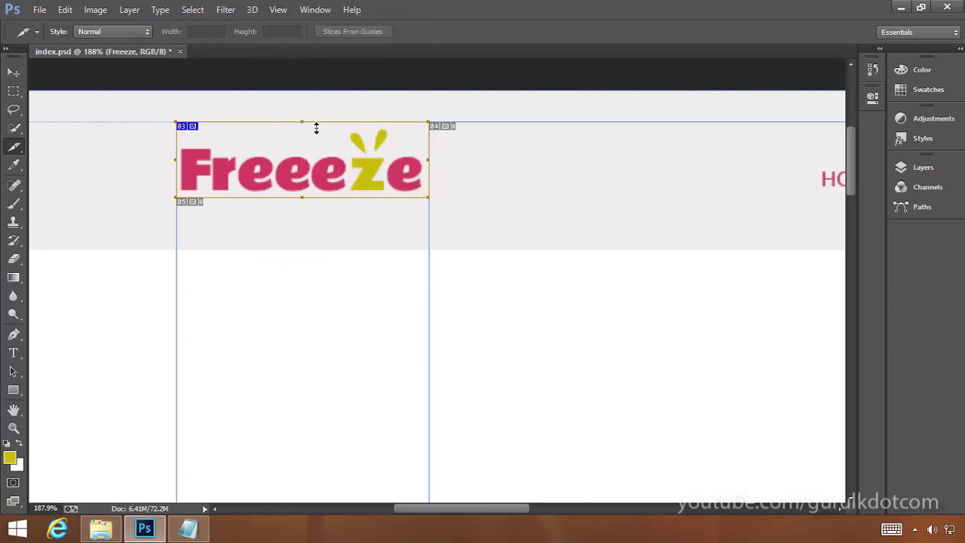
pyautogui.moveTo(309, 129); pyautogui.dragTo(297, 127)
# - Limit snapping to slices only, and turn off the Slices snap target as well
pyautogui.click(278, 10)
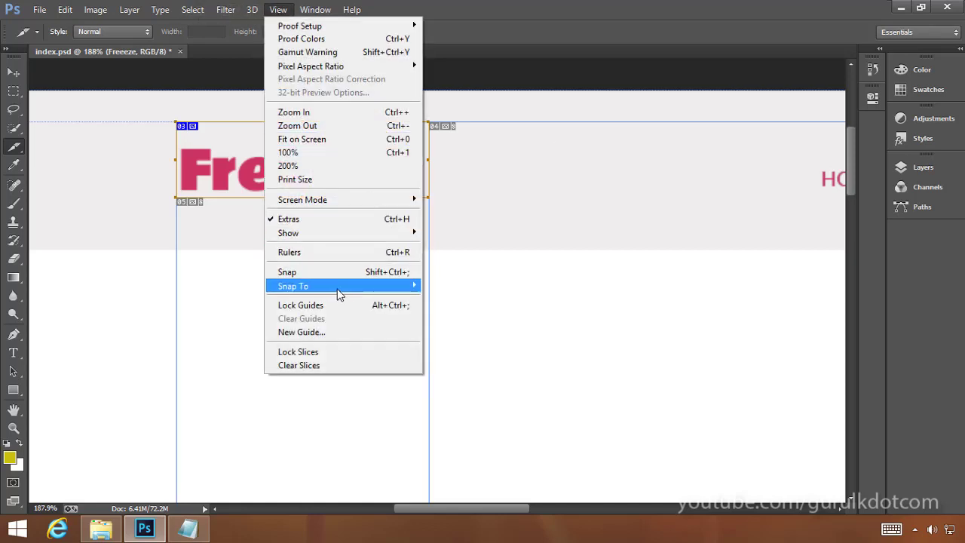
pyautogui.moveTo(285, 291)
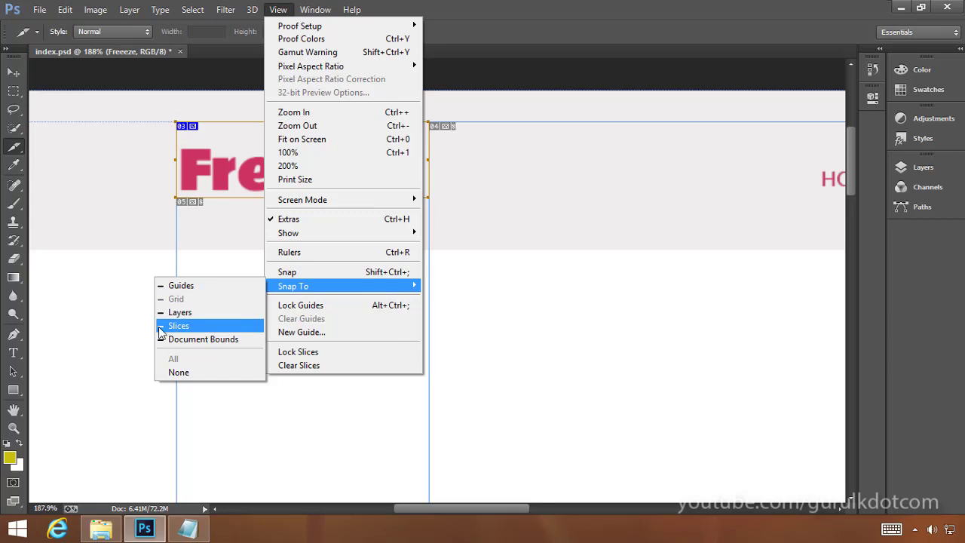
pyautogui.click(178, 329)
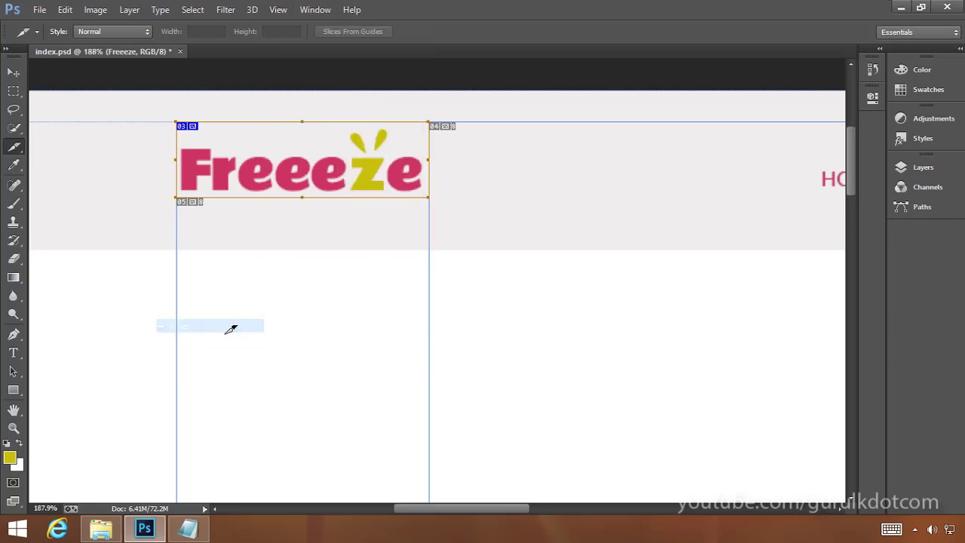
pyautogui.click(278, 9)
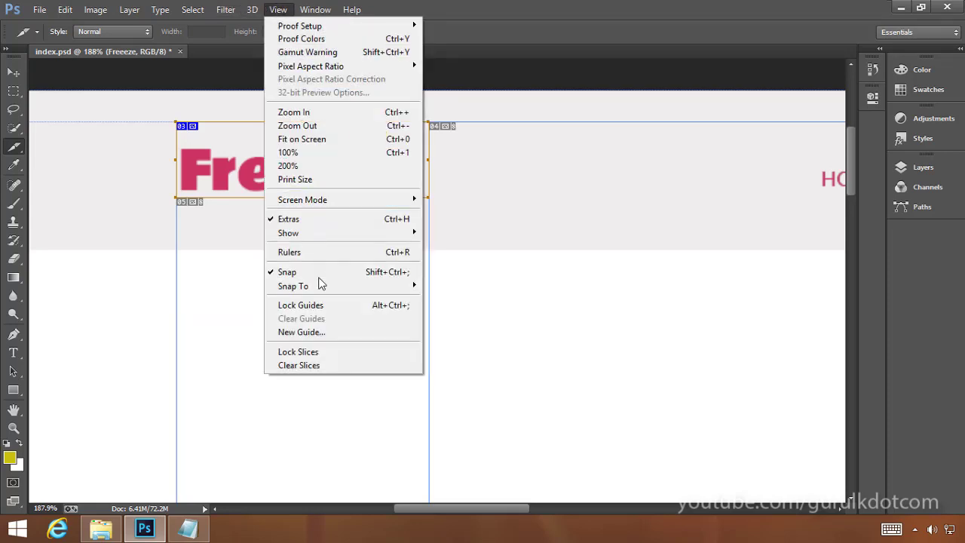
pyautogui.moveTo(319, 286)
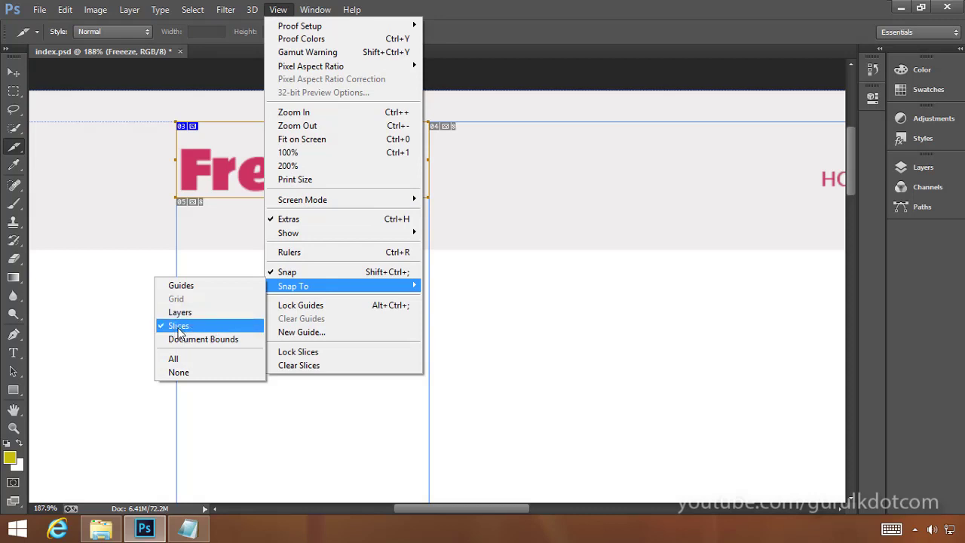
pyautogui.click(179, 330)
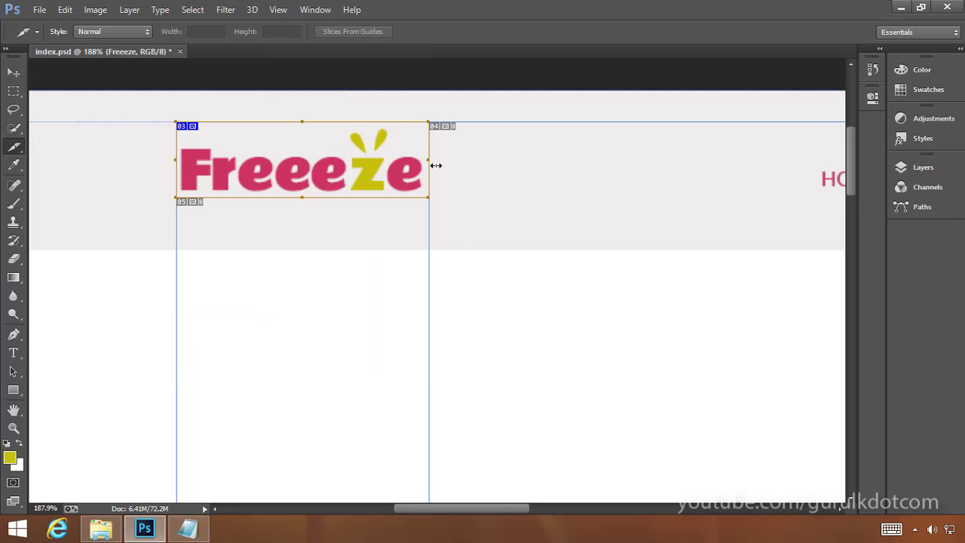
# - Move the right and top edges of the slice slightly inward, closer to the Freeeze logo
pyautogui.moveTo(436, 165)
pyautogui.mouseDown()
pyautogui.moveTo(454, 165)
pyautogui.moveTo(412, 166)
pyautogui.moveTo(439, 166)
pyautogui.moveTo(428, 168)
pyautogui.mouseUp()
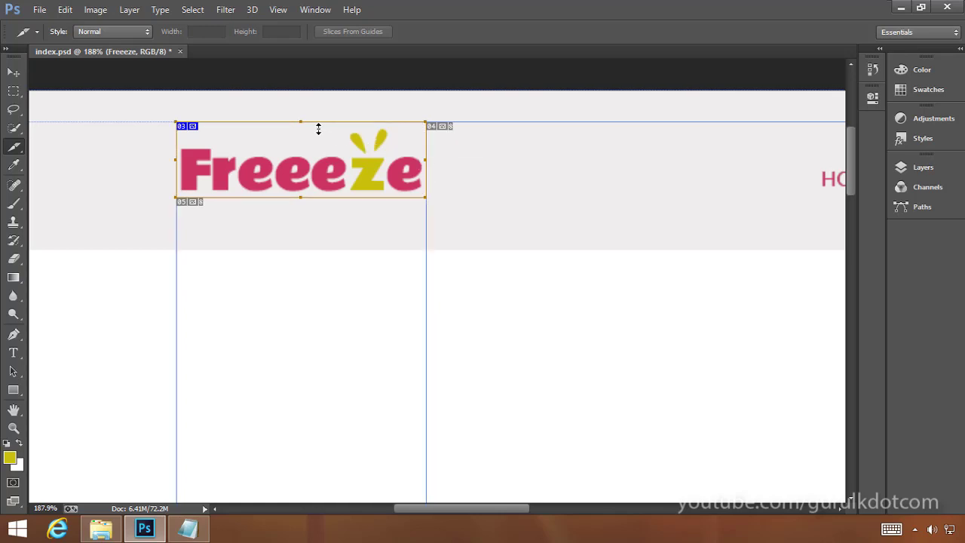
pyautogui.moveTo(309, 128); pyautogui.dragTo(308, 132)
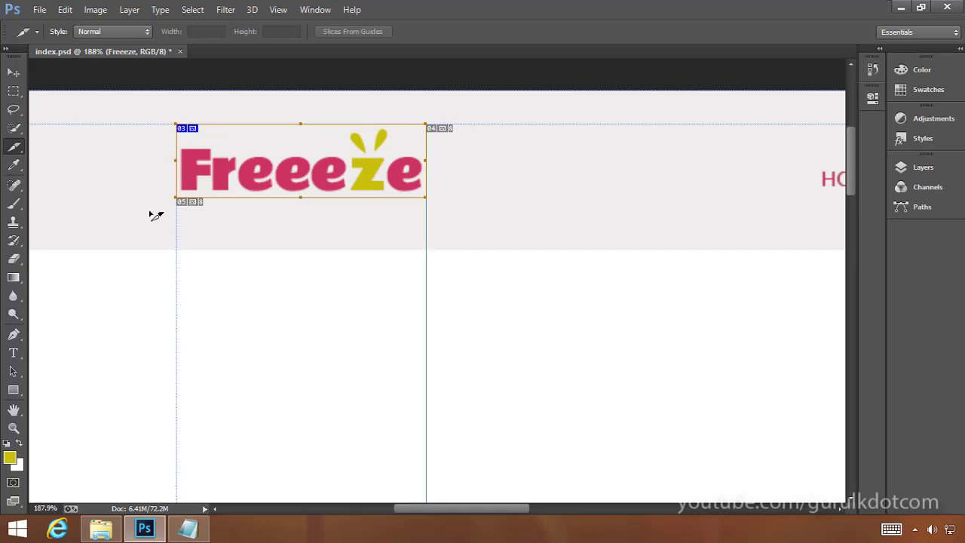
# - Name the slice around the Freeeze logo "logo" in its slice options
pyautogui.click(13, 427)
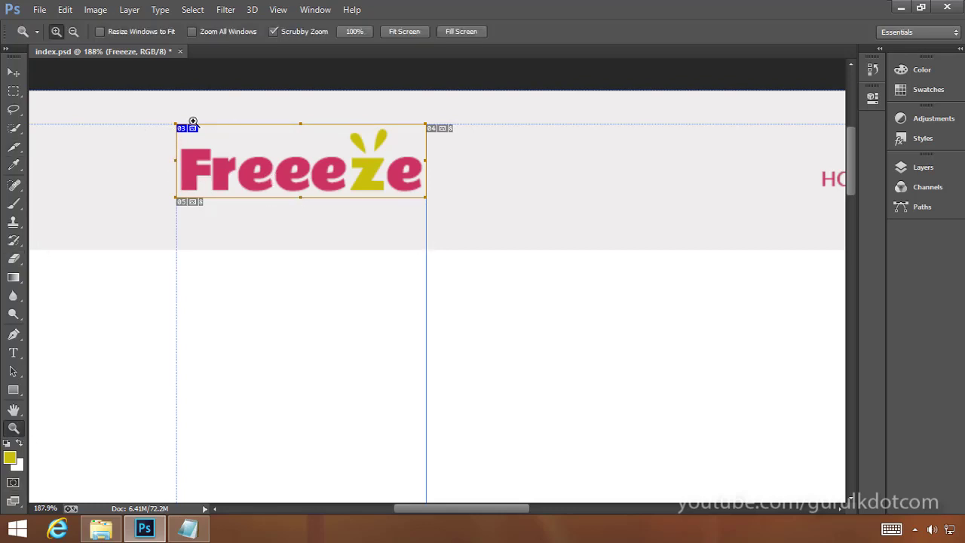
pyautogui.moveTo(245, 159); pyautogui.dragTo(364, 199)
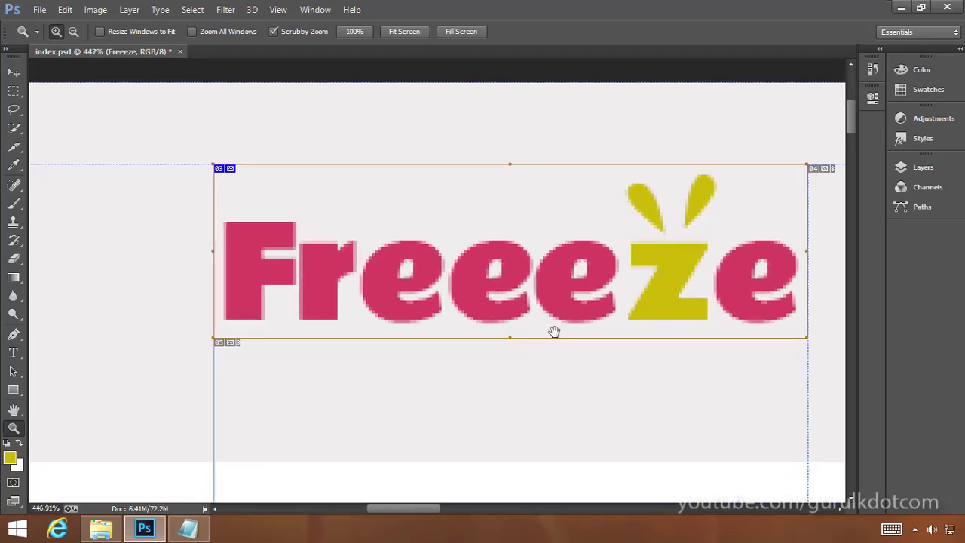
pyautogui.moveTo(553, 332); pyautogui.dragTo(447, 427)
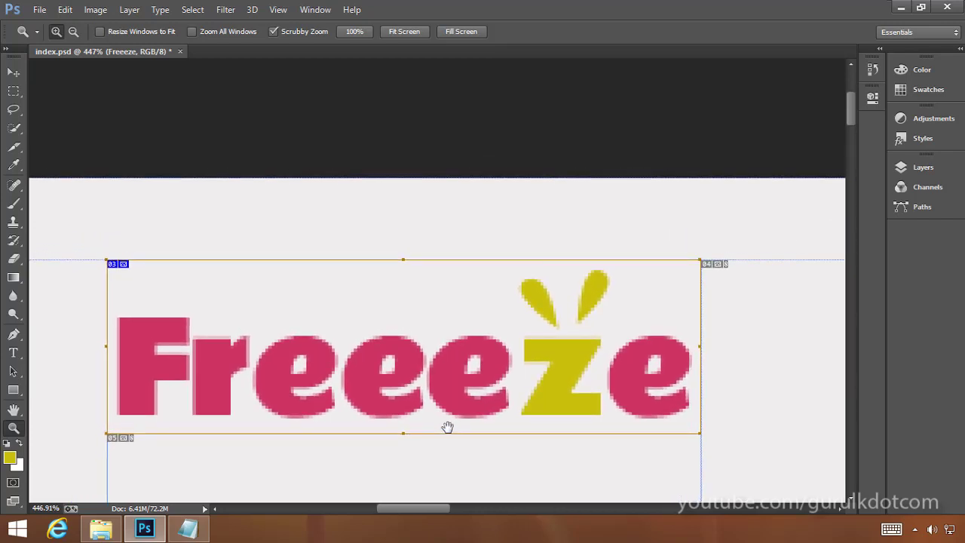
pyautogui.click(13, 146)
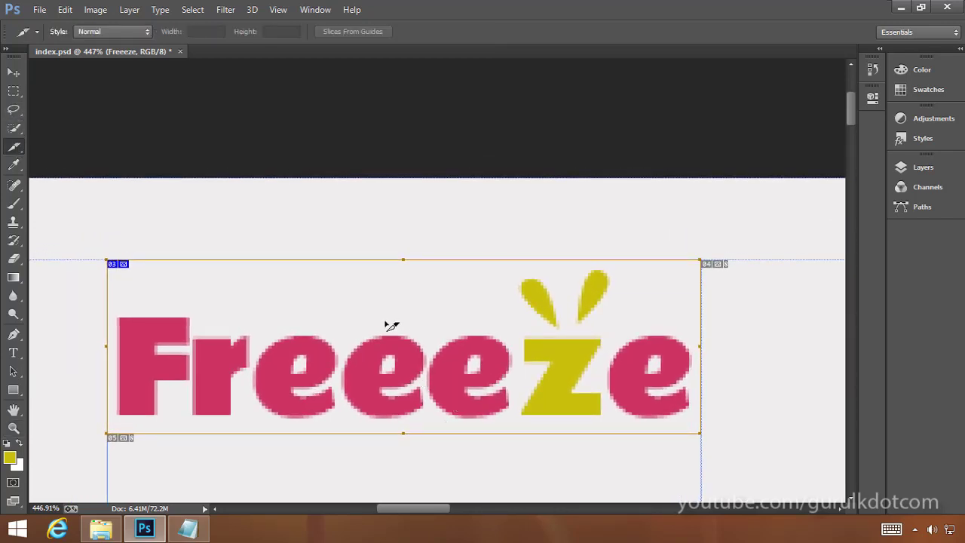
pyautogui.doubleClick(470, 343)
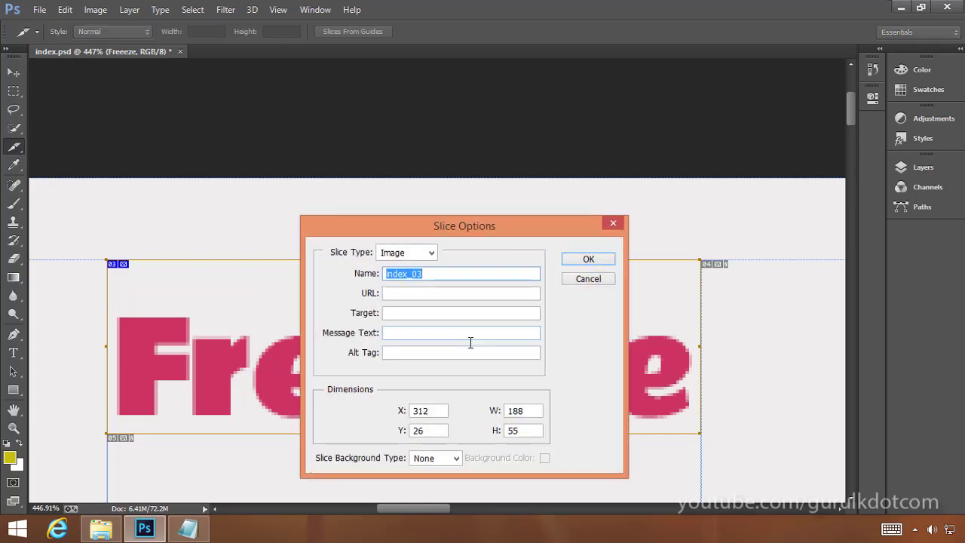
pyautogui.click(437, 279)
pyautogui.doubleClick(453, 277)
pyautogui.write('lo')
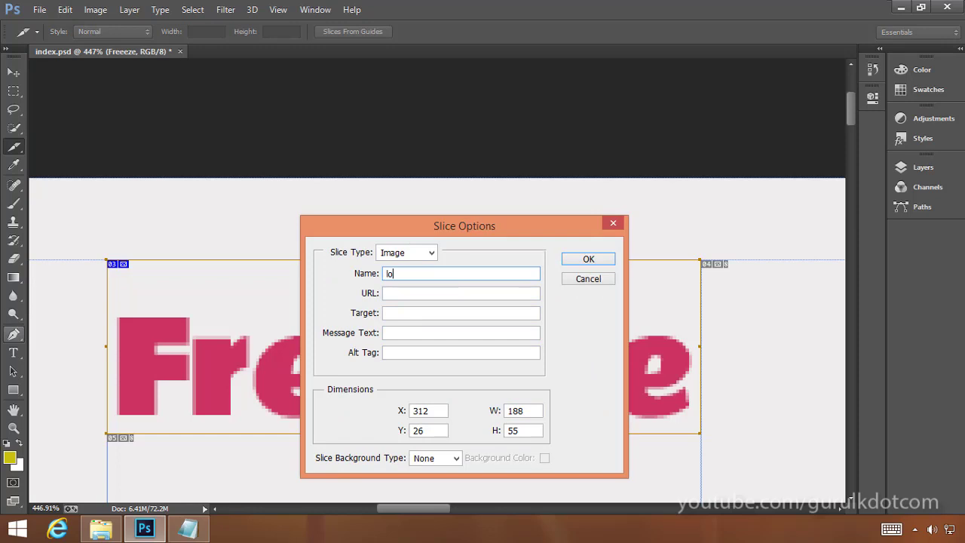
pyautogui.write('go')
# - Set the logo slice's height to 50 and slightly reduce its width in the slice options
pyautogui.moveTo(502, 221); pyautogui.dragTo(652, 79)
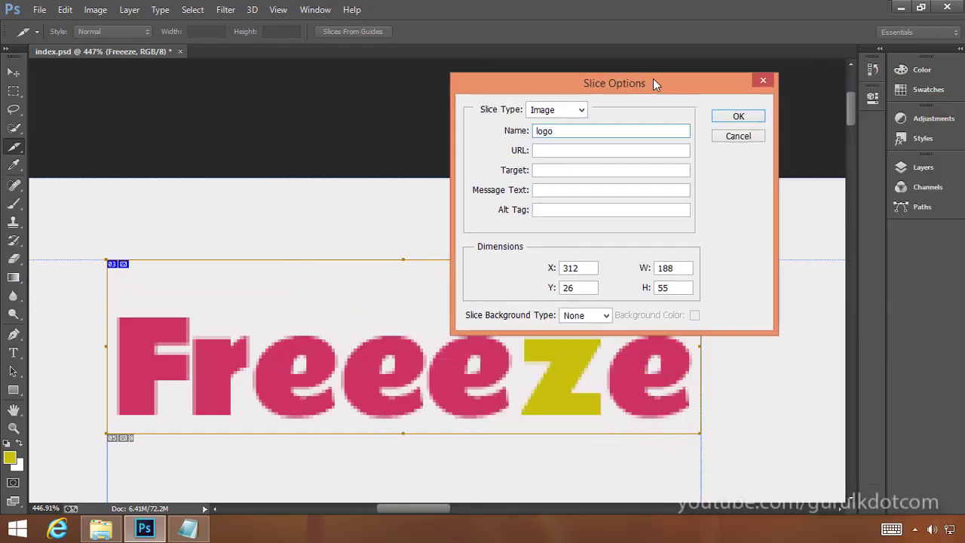
pyautogui.doubleClick(662, 289)
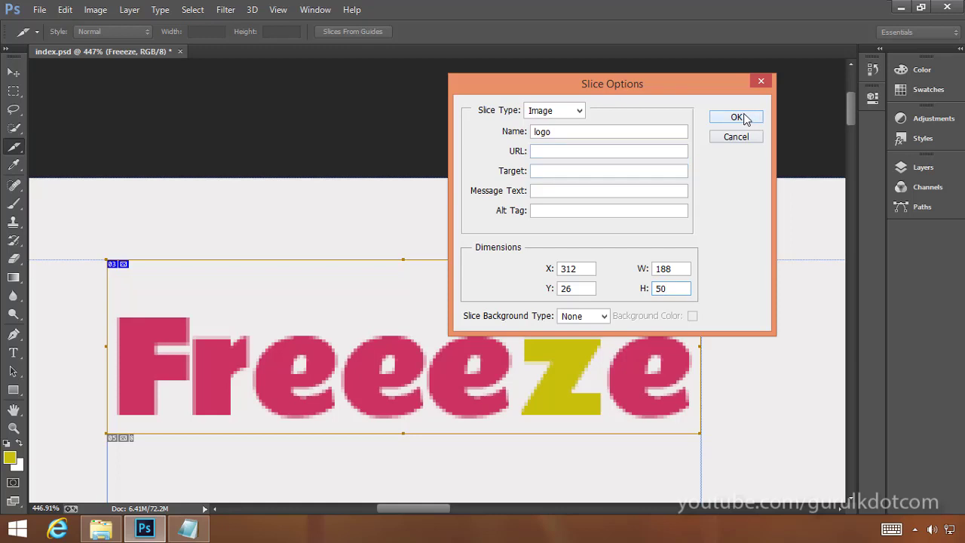
pyautogui.doubleClick(682, 269)
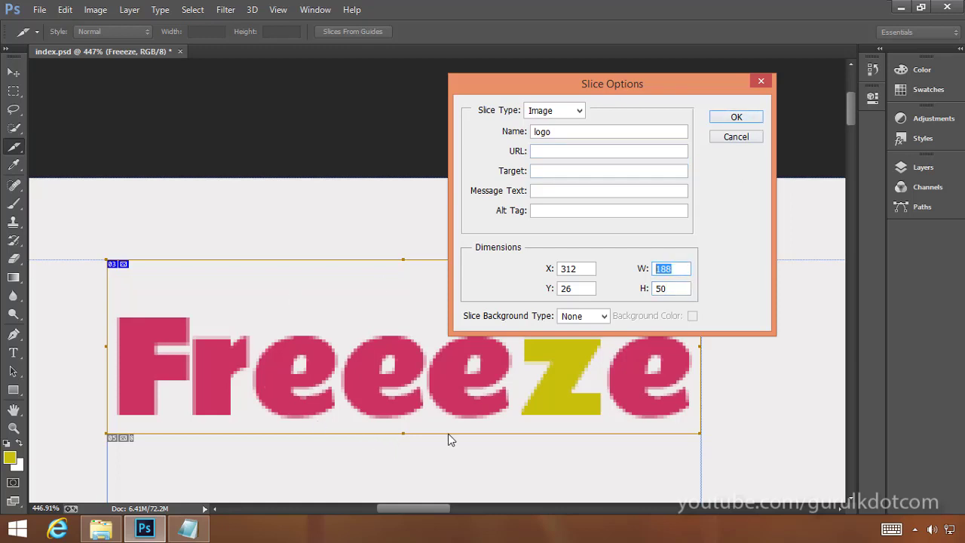
pyautogui.write('1')
pyautogui.click(743, 119)
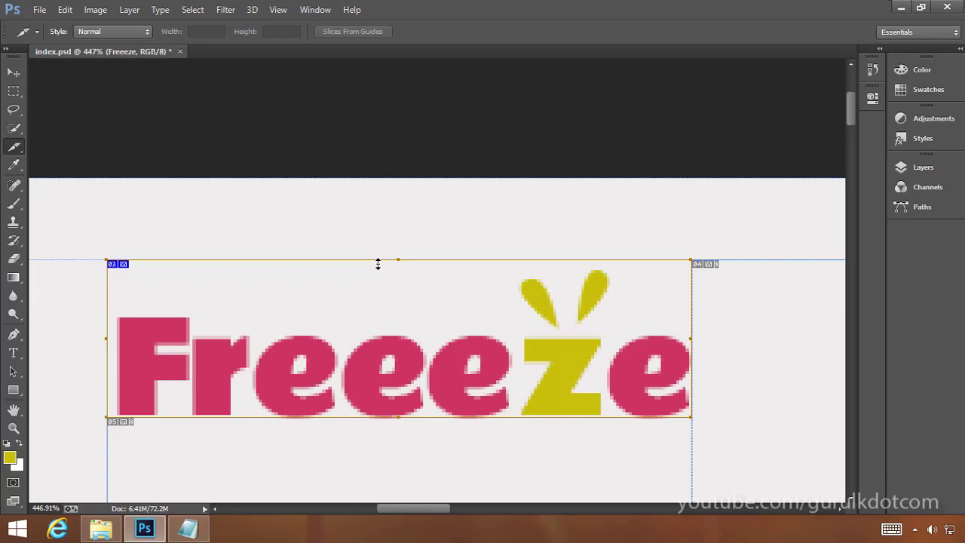
# - Nudge the logo slice two pixels down and one pixel right so that it frames the whole Freeeze logo
pyautogui.press('Down')
pyautogui.press('Down')
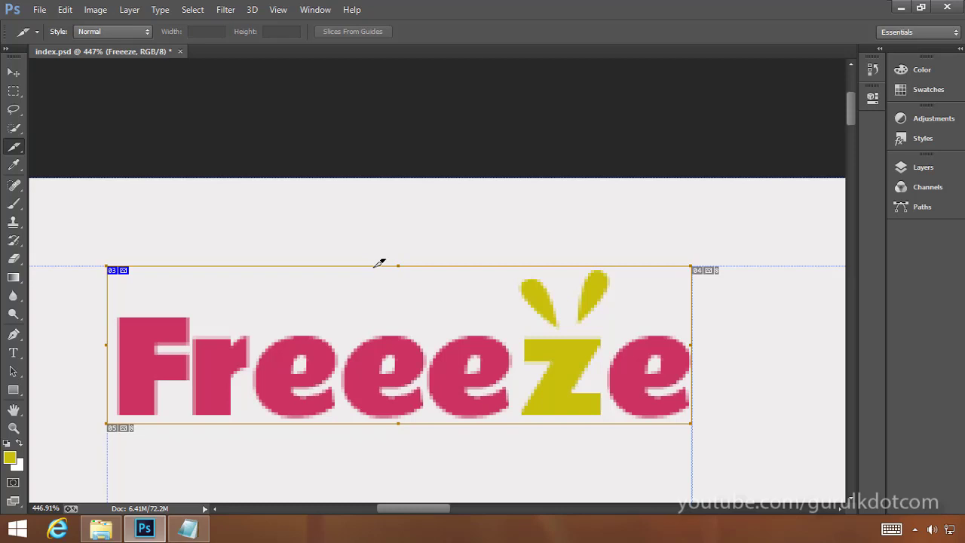
pyautogui.press('Right')
pyautogui.press('Right')
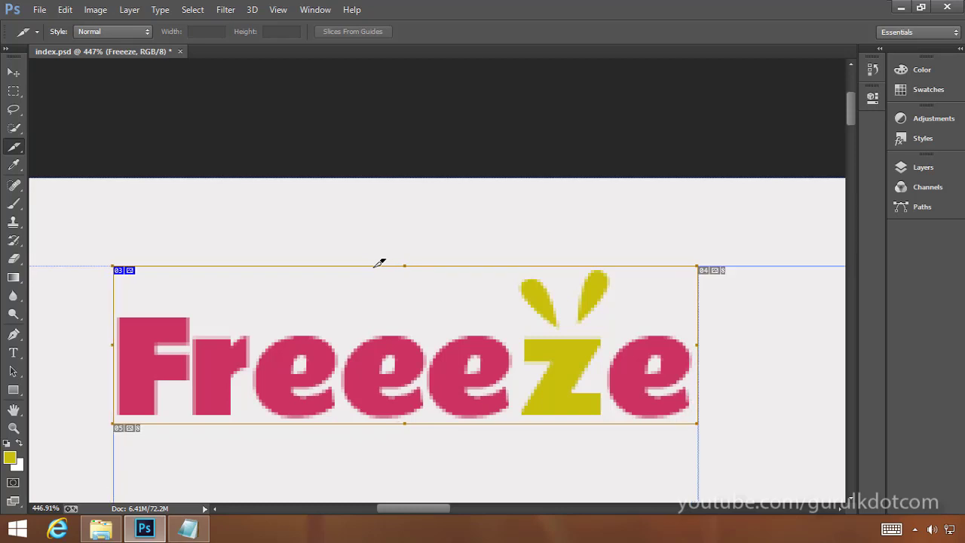
pyautogui.press('Left')
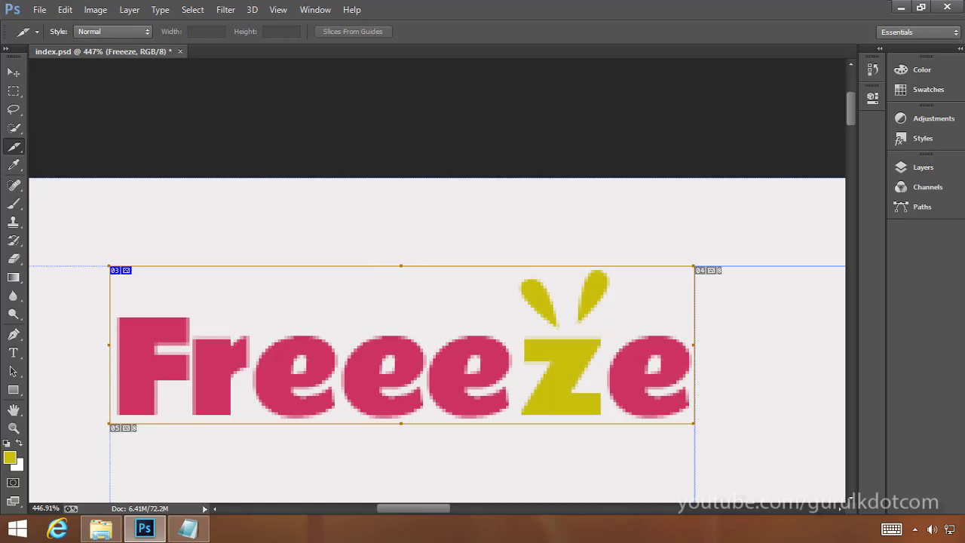
# - Examine at pixel level the gaps between the logo slice's edges and the lettering, and return to a view of the whole logo
pyautogui.click(13, 428)
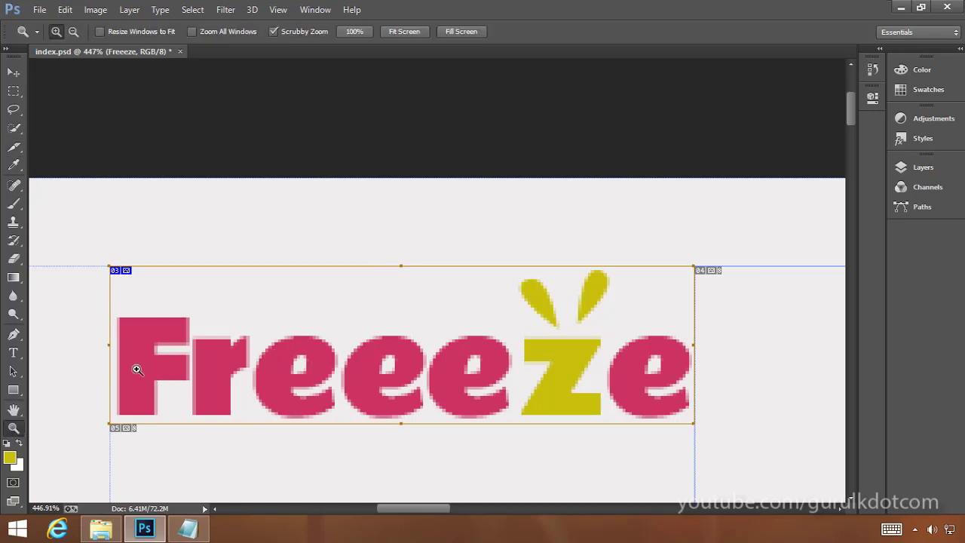
pyautogui.moveTo(136, 368); pyautogui.dragTo(159, 218)
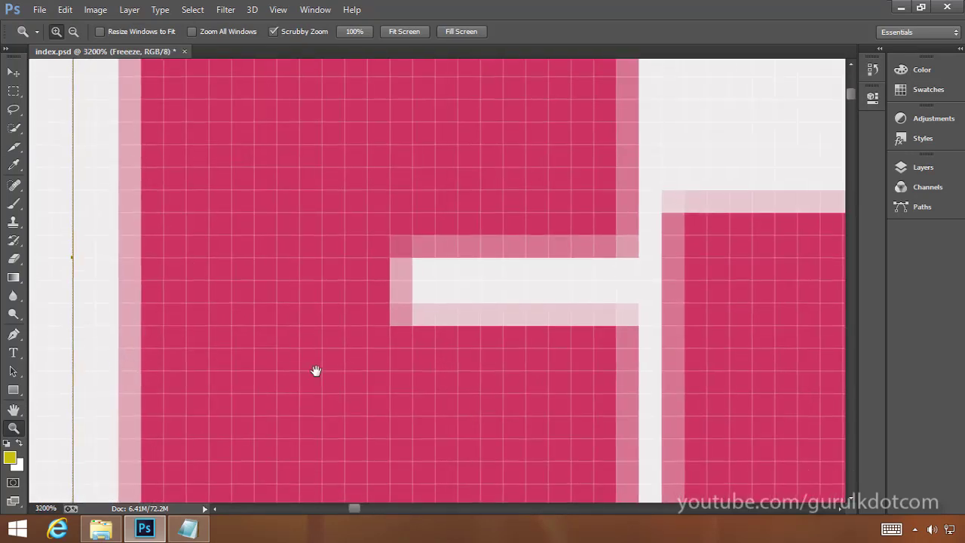
pyautogui.moveTo(316, 371); pyautogui.dragTo(315, 114)
pyautogui.moveTo(542, 410); pyautogui.dragTo(104, 409)
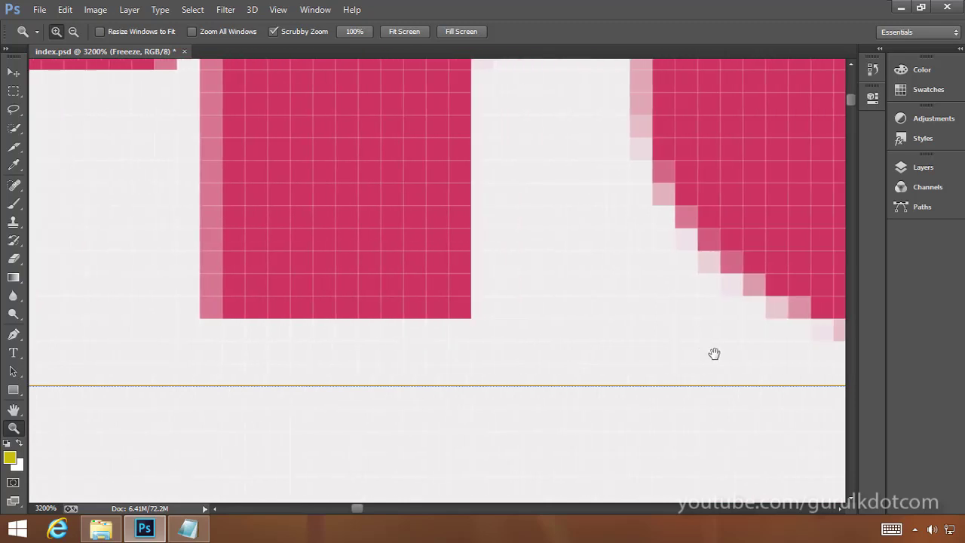
pyautogui.moveTo(723, 352); pyautogui.dragTo(308, 336)
pyautogui.moveTo(837, 332); pyautogui.dragTo(444, 317)
pyautogui.moveTo(761, 317); pyautogui.dragTo(456, 315)
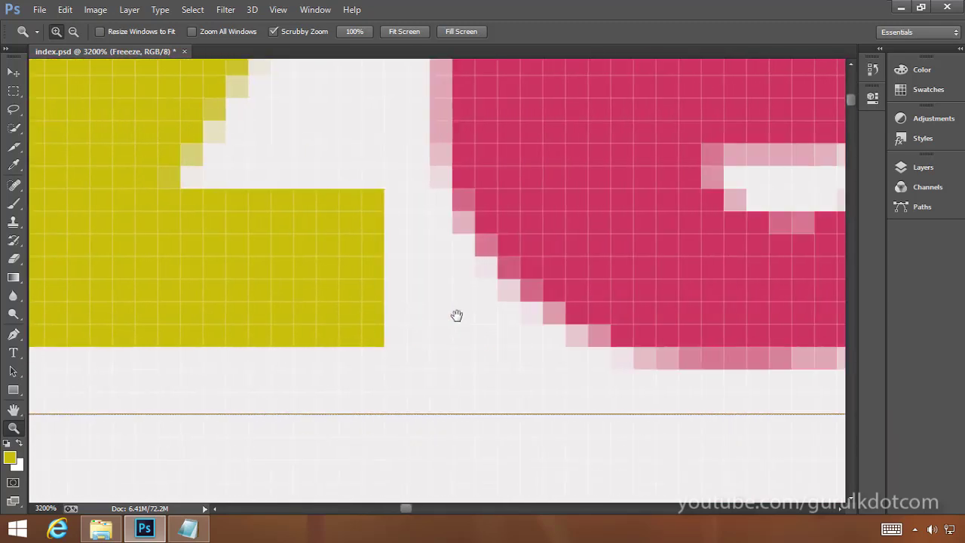
pyautogui.moveTo(822, 322); pyautogui.dragTo(460, 315)
pyautogui.moveTo(701, 314); pyautogui.dragTo(601, 469)
pyautogui.moveTo(549, 108); pyautogui.dragTo(625, 480)
pyautogui.moveTo(482, 180); pyautogui.dragTo(555, 357)
pyautogui.moveTo(538, 306); pyautogui.dragTo(573, 360)
pyautogui.moveTo(434, 355); pyautogui.dragTo(562, 377)
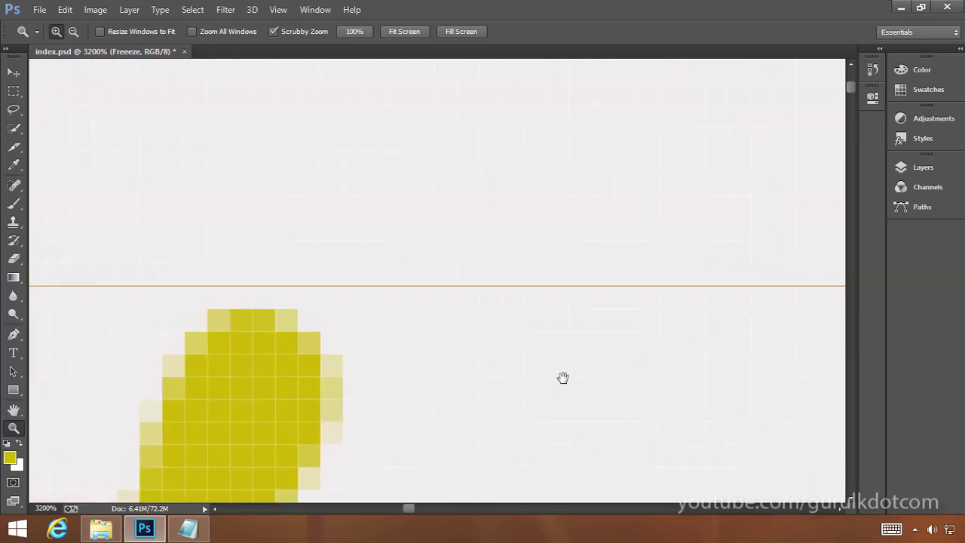
pyautogui.moveTo(126, 393); pyautogui.dragTo(480, 329)
pyautogui.moveTo(399, 403); pyautogui.dragTo(351, 279)
pyautogui.keyDown('alt'); pyautogui.click(493, 294); pyautogui.keyUp('alt')
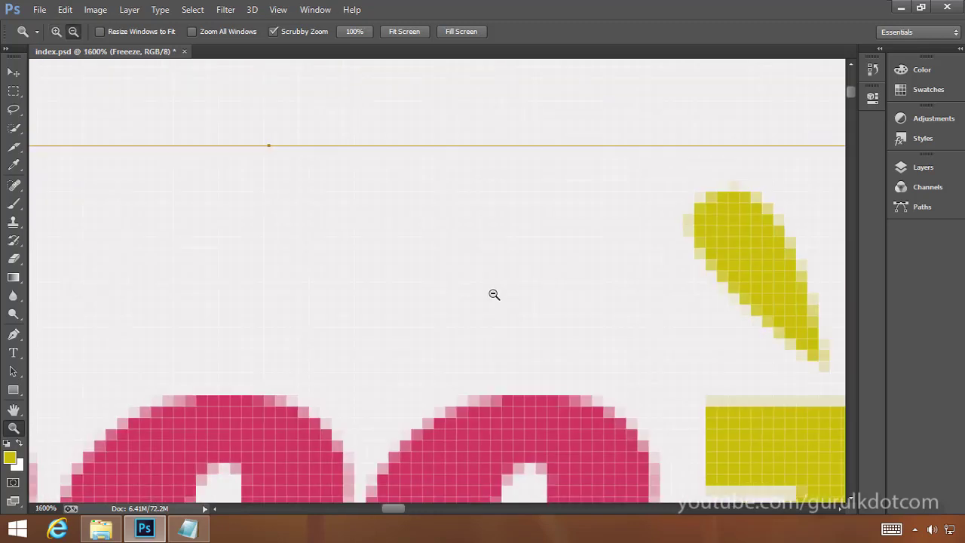
pyautogui.keyDown('alt'); pyautogui.click(368, 295); pyautogui.keyUp('alt')
pyautogui.keyDown('alt'); pyautogui.click(476, 343); pyautogui.keyUp('alt')
pyautogui.keyDown('alt'); pyautogui.click(336, 350); pyautogui.keyUp('alt')
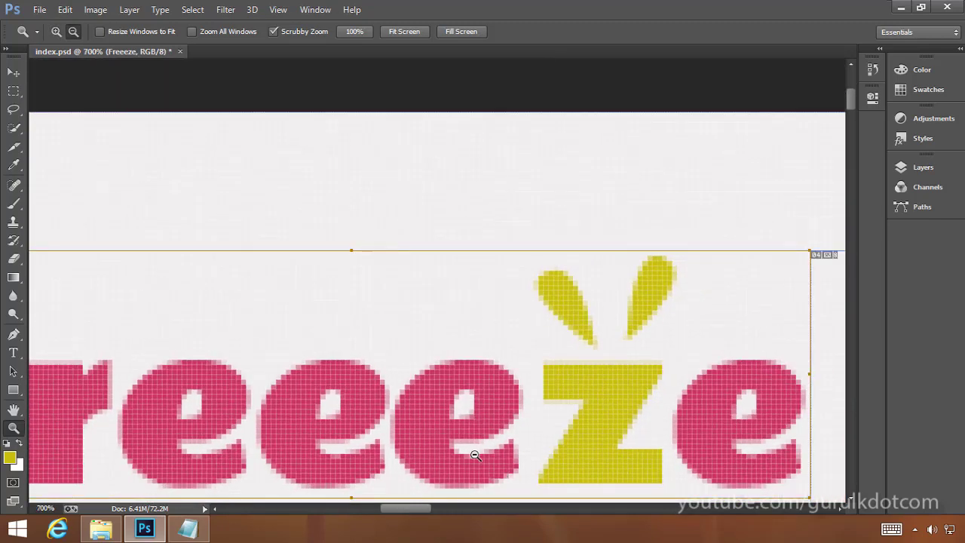
pyautogui.keyDown('alt'); pyautogui.click(474, 455); pyautogui.keyUp('alt')
pyautogui.keyDown('alt'); pyautogui.click(384, 413); pyautogui.keyUp('alt')
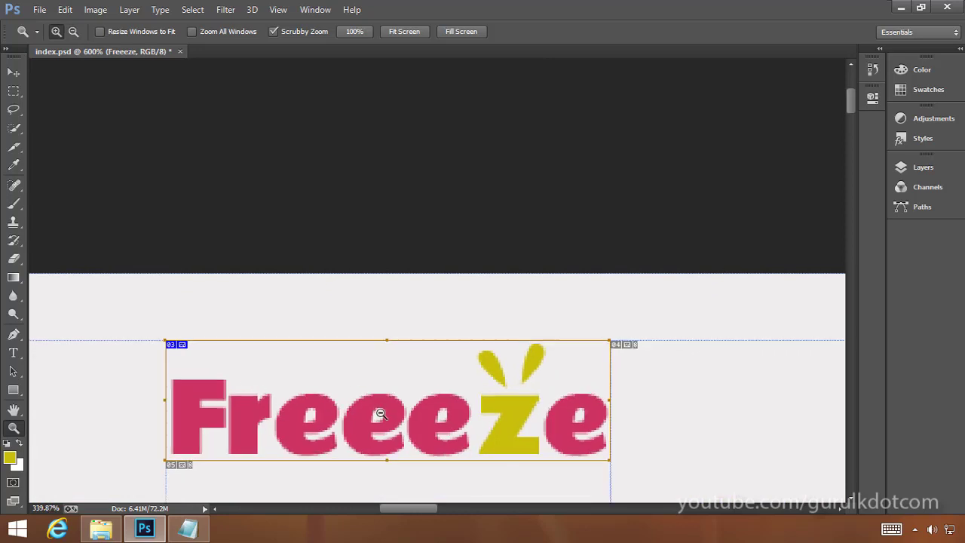
pyautogui.moveTo(450, 349); pyautogui.dragTo(462, 339)
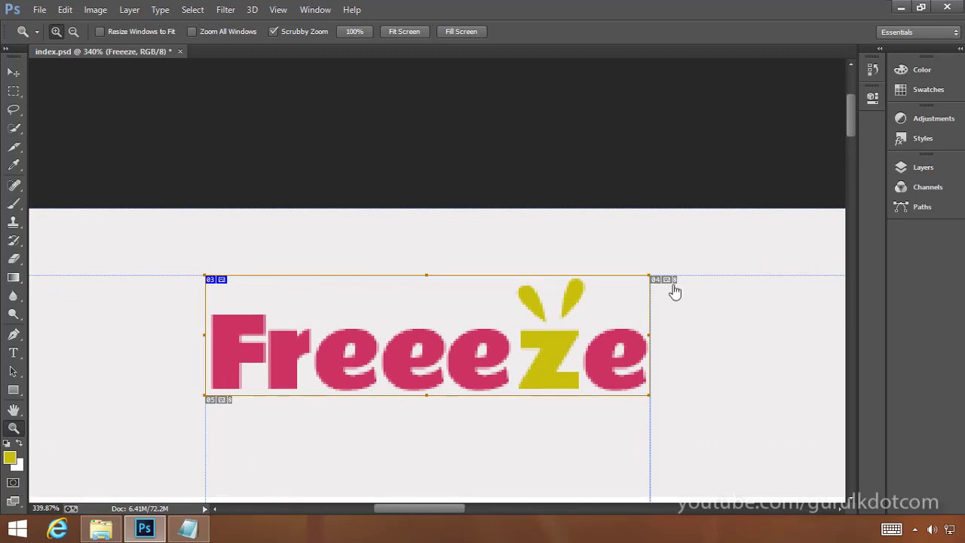
# - Hide the menu group and the Background layer so that only the Freeeze logo is left on transparency
pyautogui.click(930, 169)
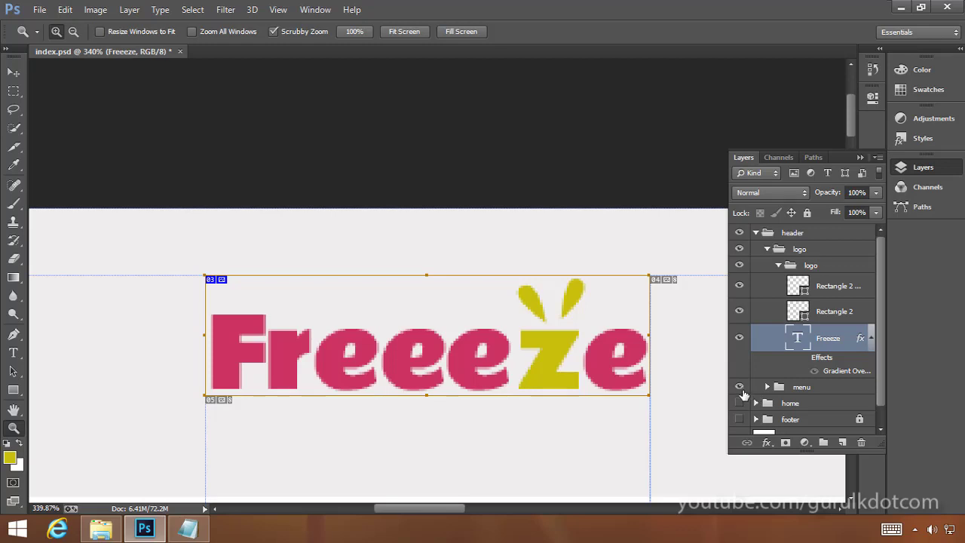
pyautogui.click(740, 388)
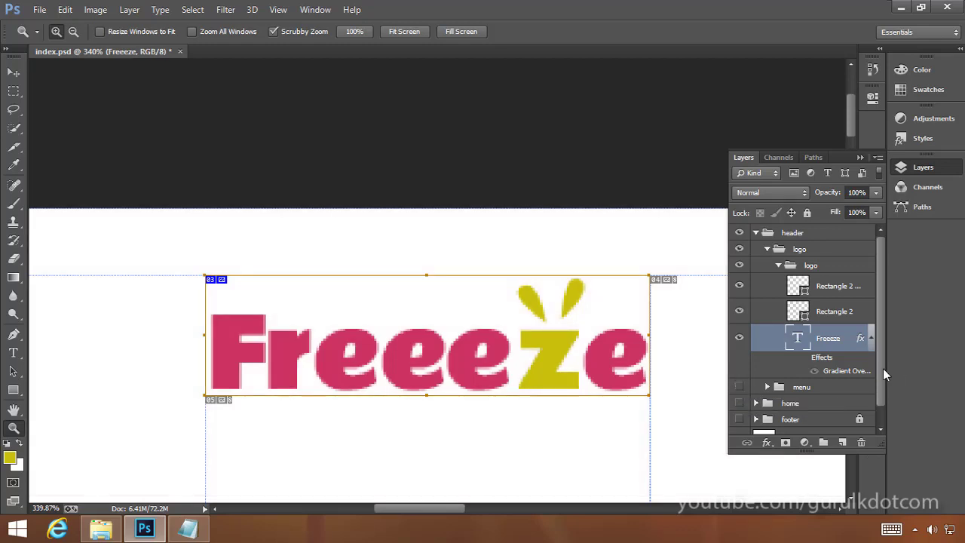
pyautogui.scroll(-1, 882, 368)
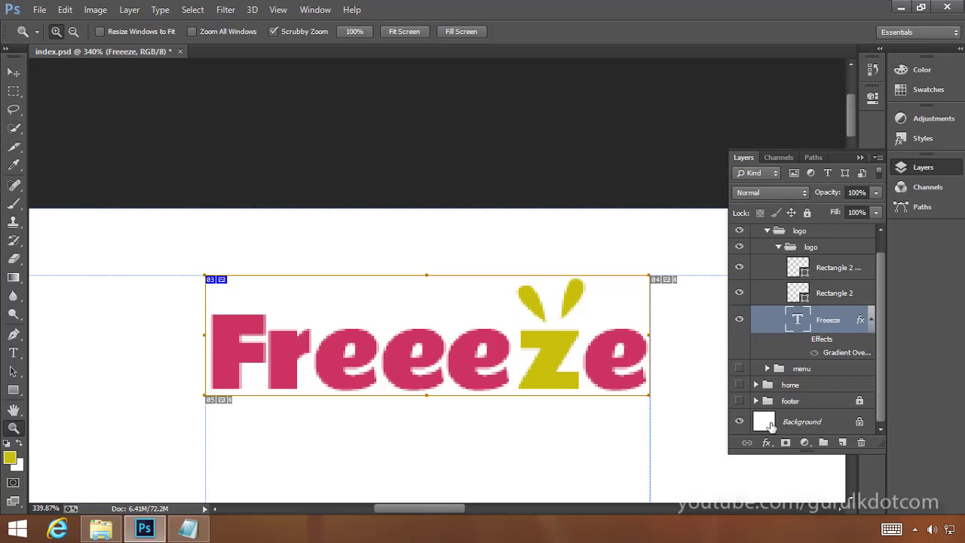
pyautogui.click(746, 426)
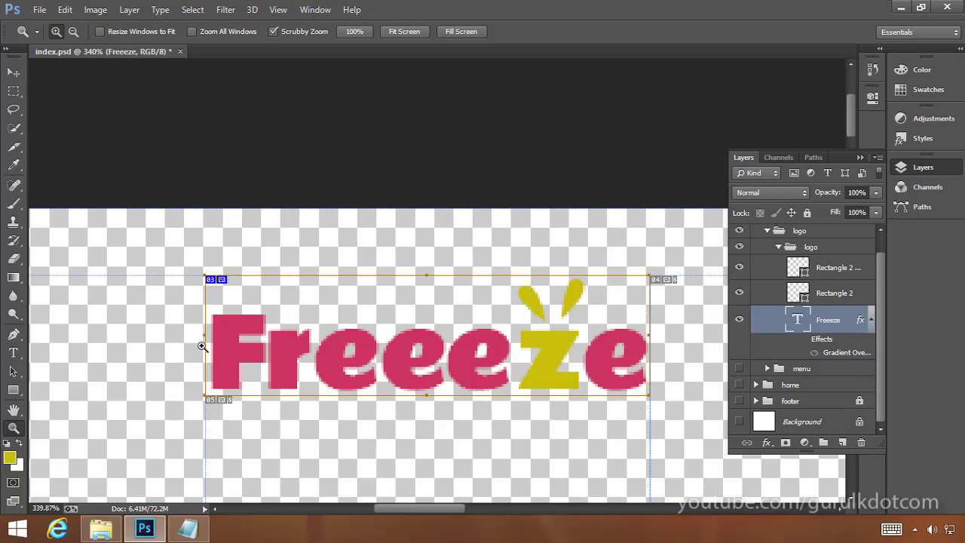
# - Open the Save for Web settings for the logo slice and set its format to GIF
pyautogui.click(13, 73)
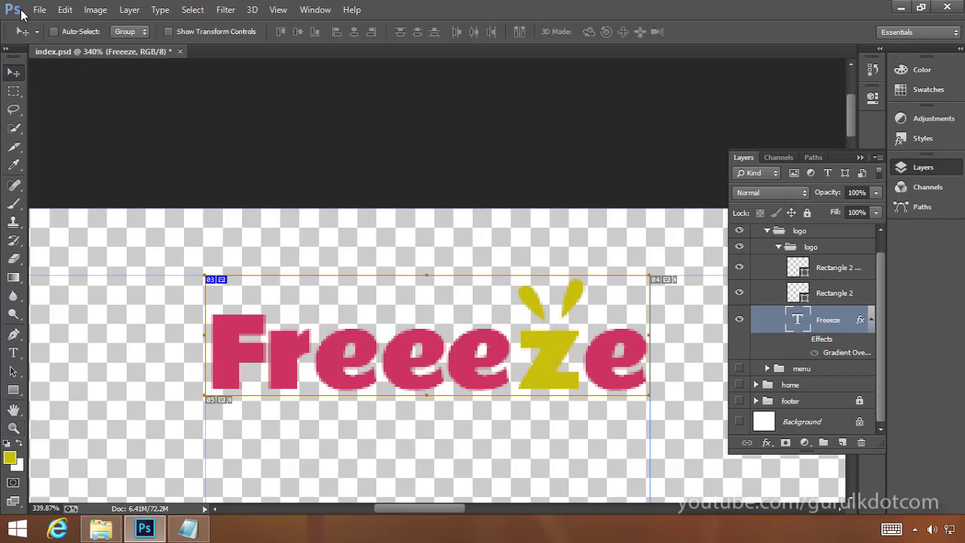
pyautogui.click(39, 12)
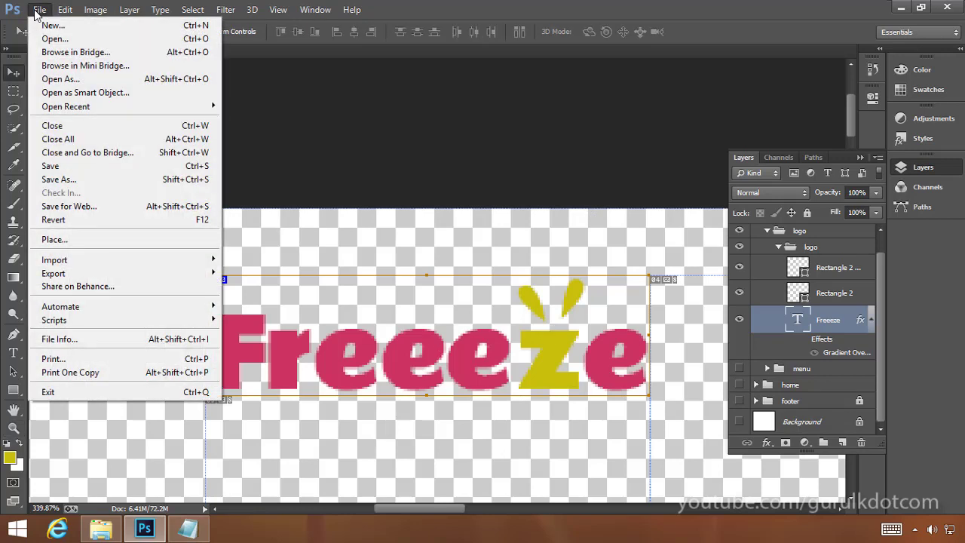
pyautogui.click(61, 208)
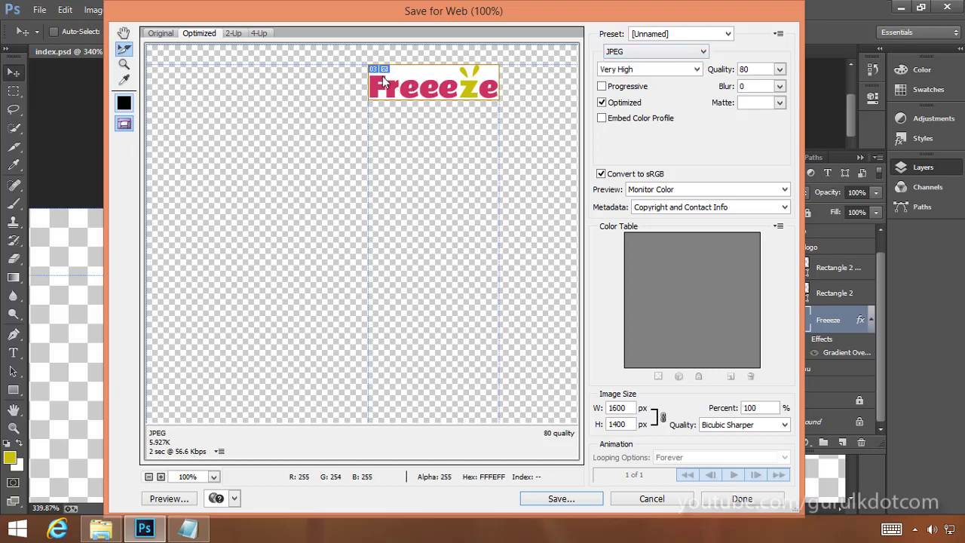
pyautogui.click(703, 51)
pyautogui.click(634, 68)
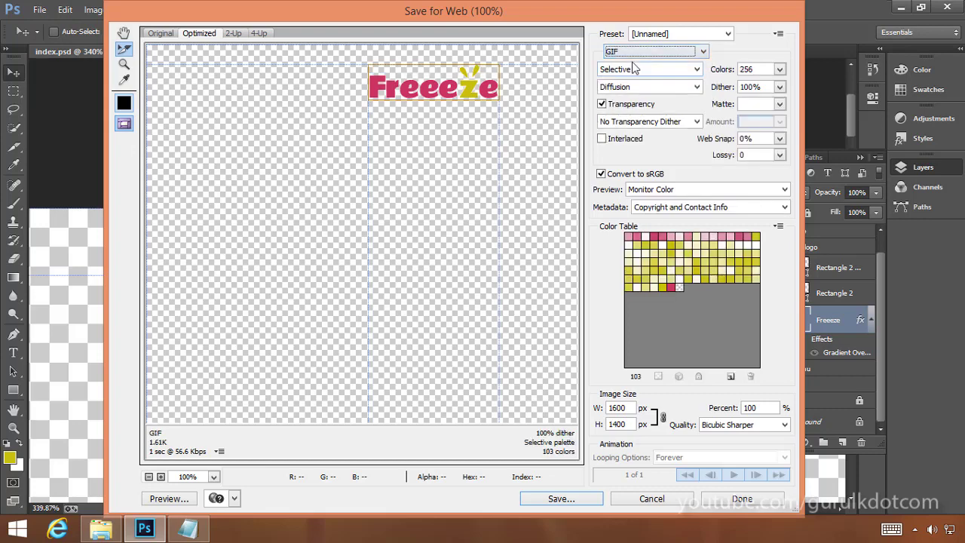
# - Try PNG-8 as the logo slice's export format and return it to GIF
pyautogui.click(702, 52)
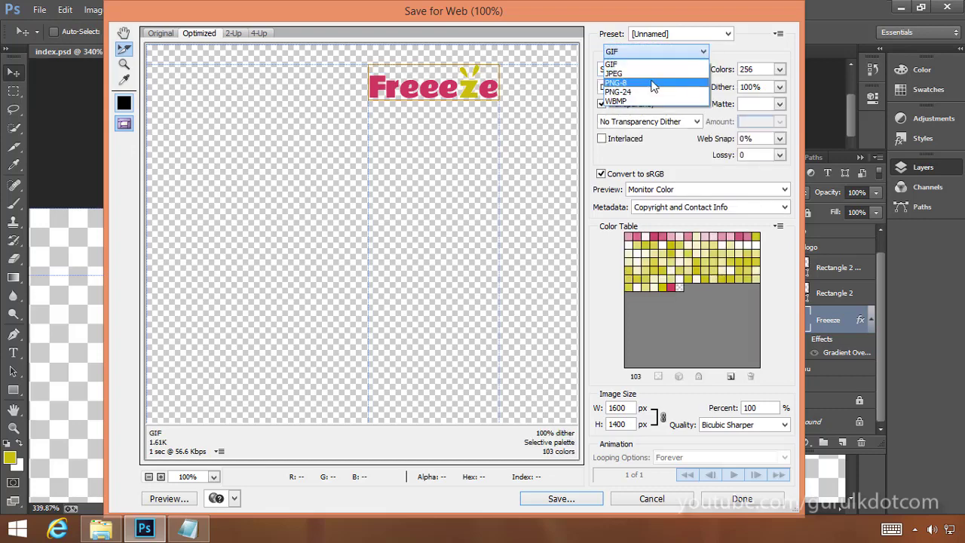
pyautogui.click(652, 82)
pyautogui.click(702, 53)
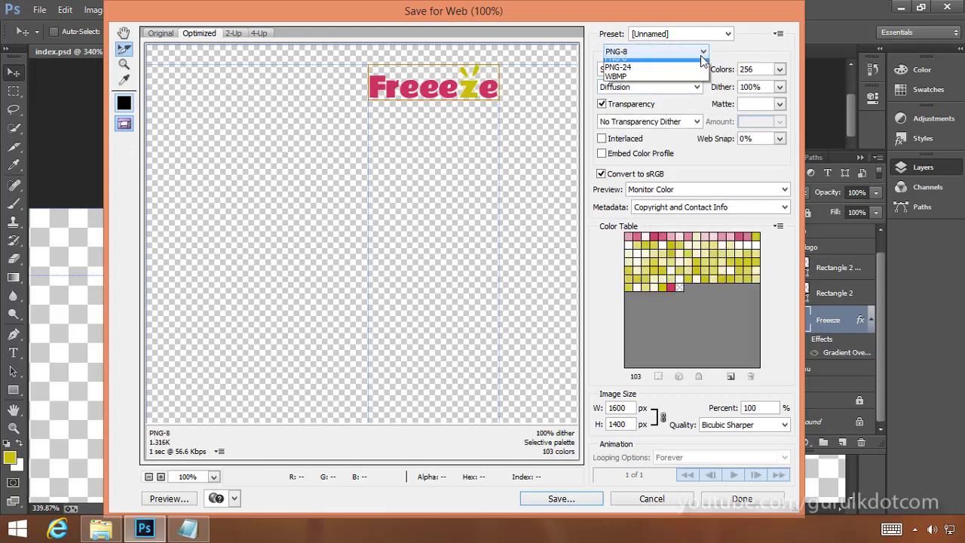
pyautogui.click(634, 65)
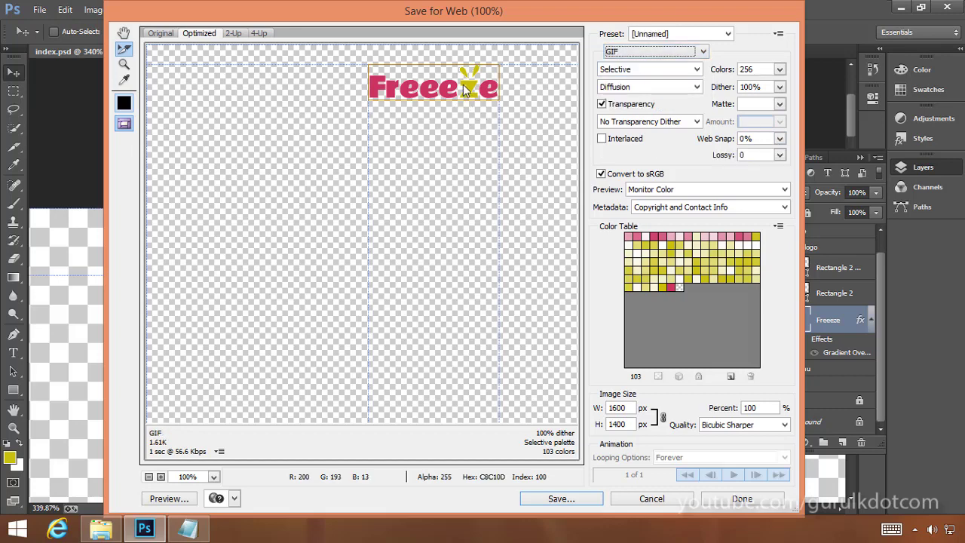
# - Examine the edges of the Freeeze lettering at high magnification in the GIF preview
pyautogui.press('z')
pyautogui.click(428, 78)
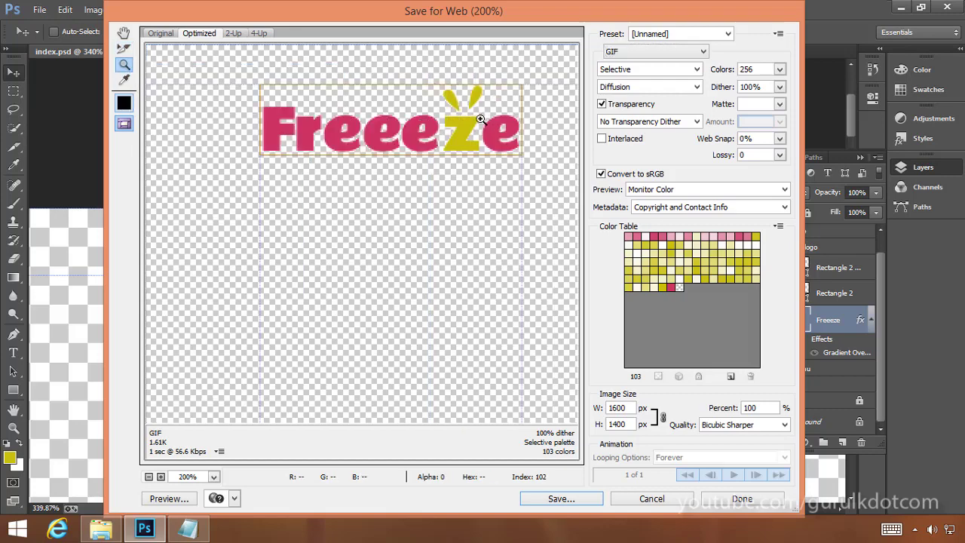
pyautogui.click(480, 120)
pyautogui.click(355, 144)
pyautogui.click(309, 182)
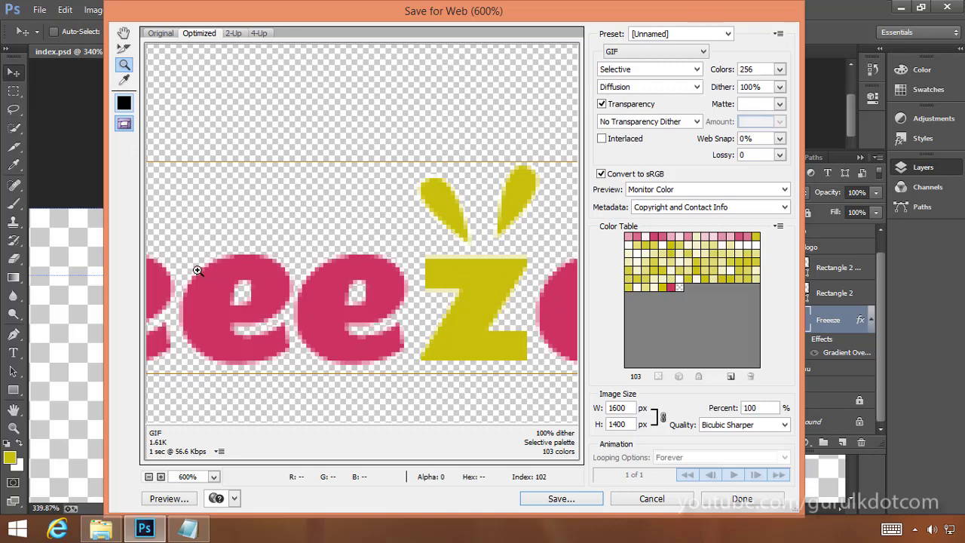
pyautogui.keyDown('alt'); pyautogui.click(369, 290); pyautogui.keyUp('alt')
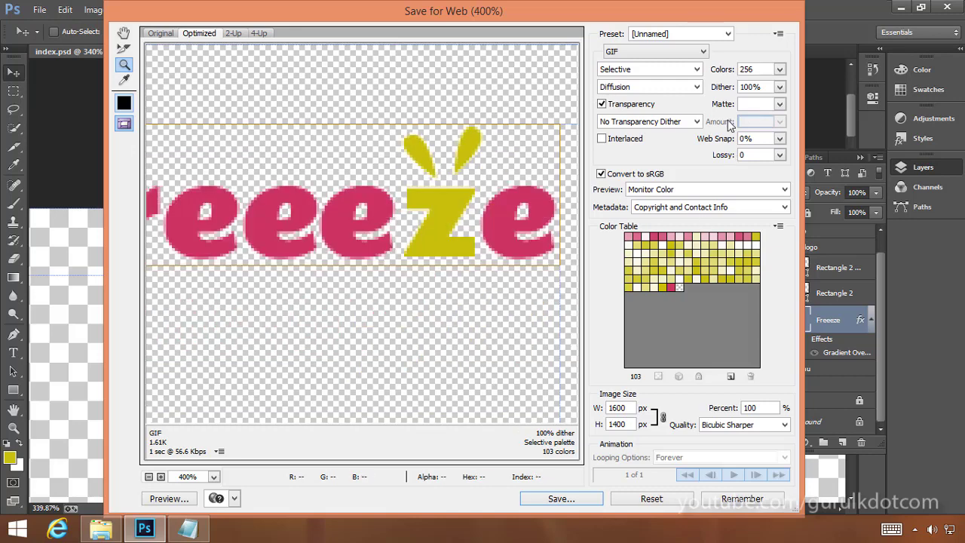
# - Export the selected logo slice as a transparent PNG-24 to the output folder, images only, after checking the lettering's edges in the preview
pyautogui.click(702, 51)
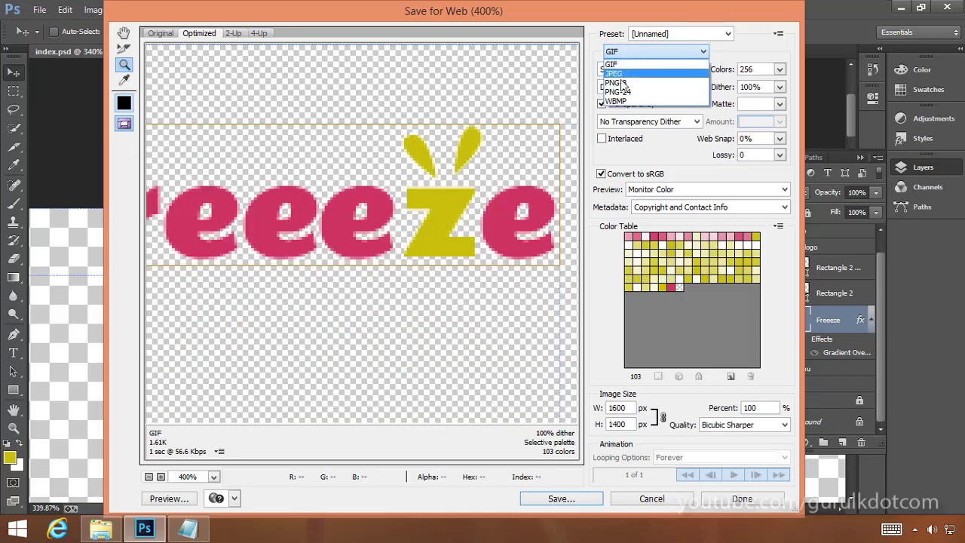
pyautogui.click(616, 92)
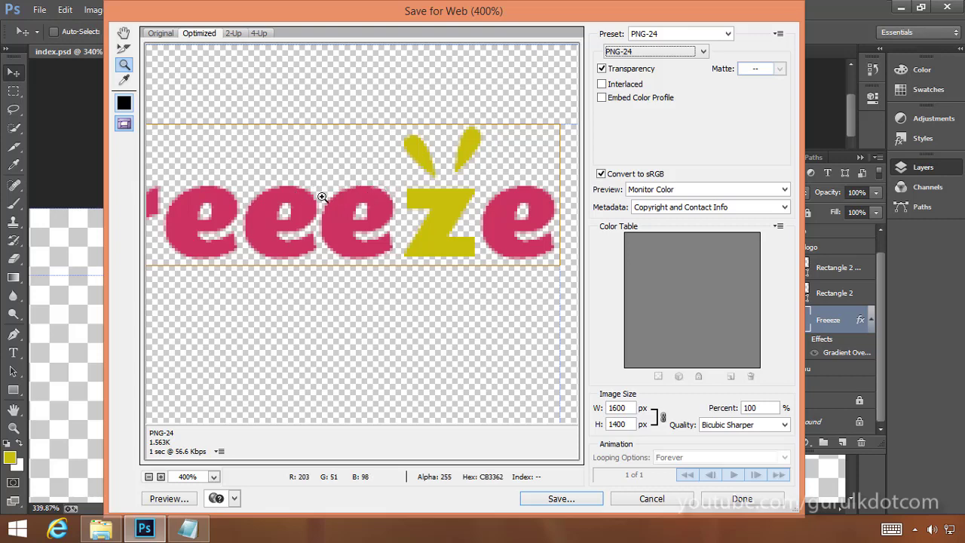
pyautogui.moveTo(263, 199); pyautogui.dragTo(315, 201)
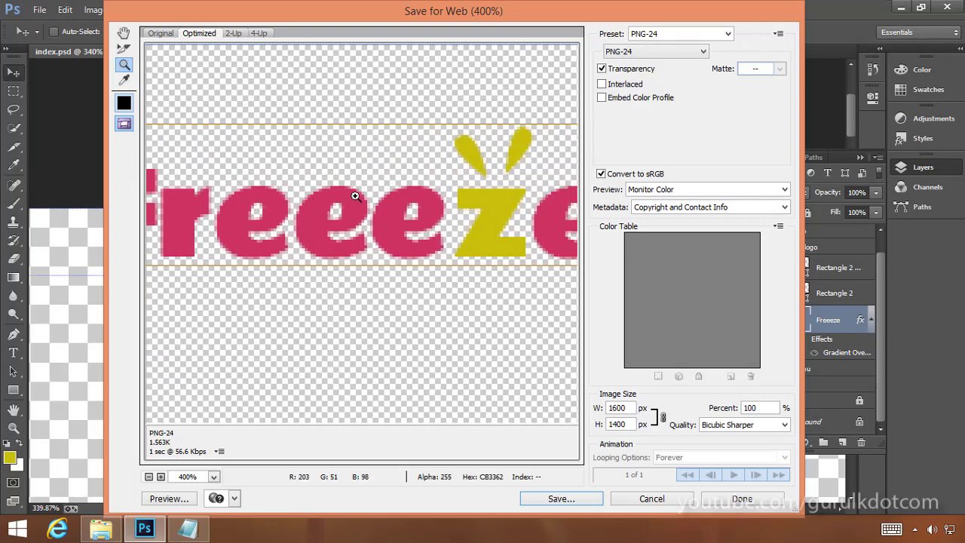
pyautogui.click(368, 192)
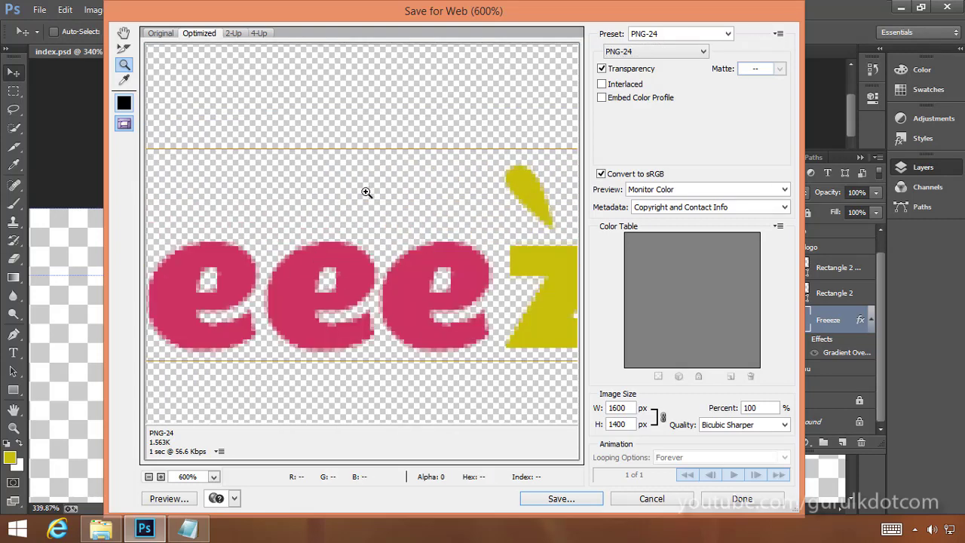
pyautogui.keyDown('alt'); pyautogui.click(363, 218); pyautogui.keyUp('alt')
pyautogui.keyDown('alt'); pyautogui.click(456, 223); pyautogui.keyUp('alt')
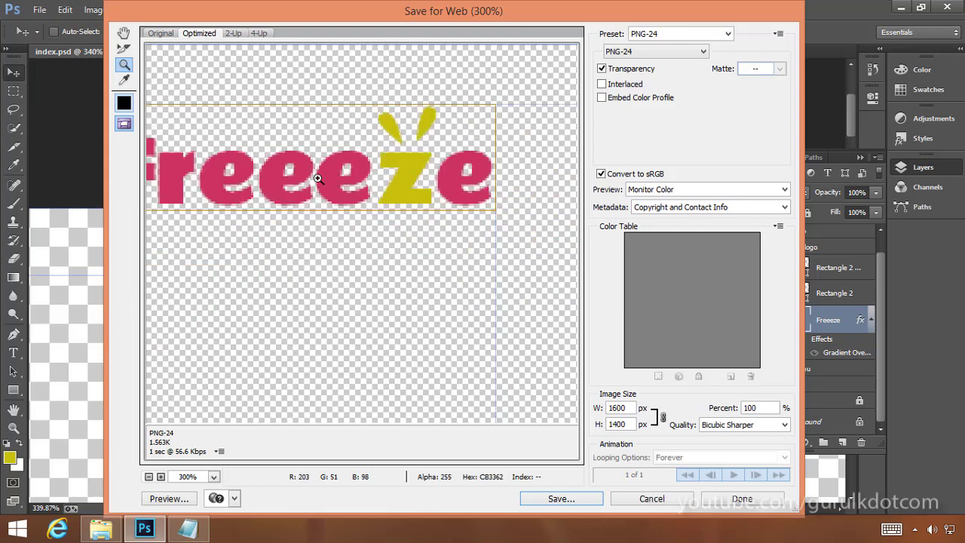
pyautogui.moveTo(319, 179); pyautogui.dragTo(363, 229)
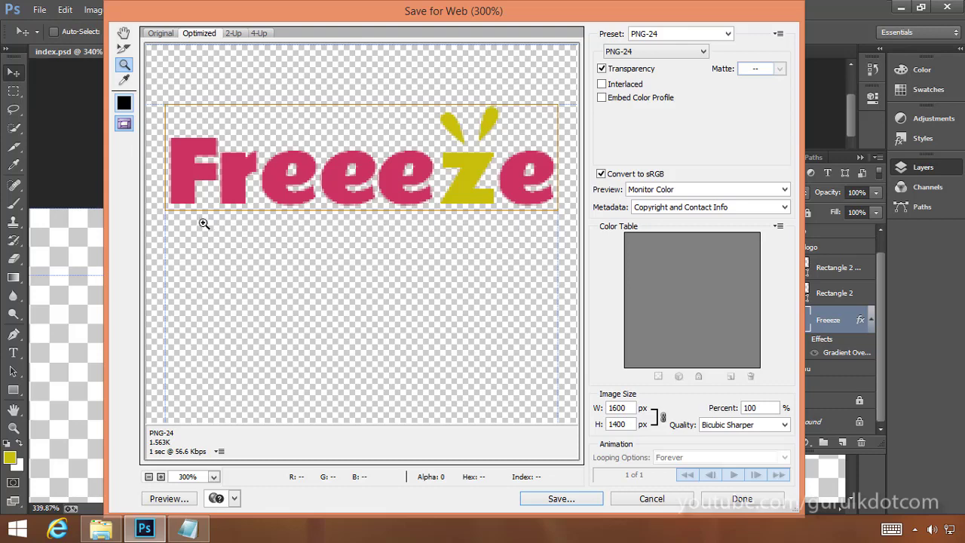
pyautogui.click(568, 500)
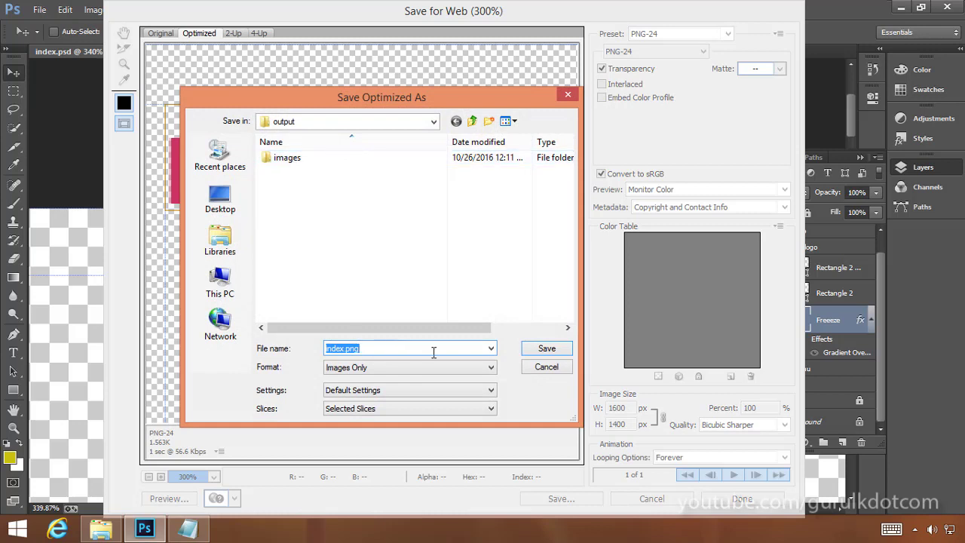
pyautogui.click(555, 352)
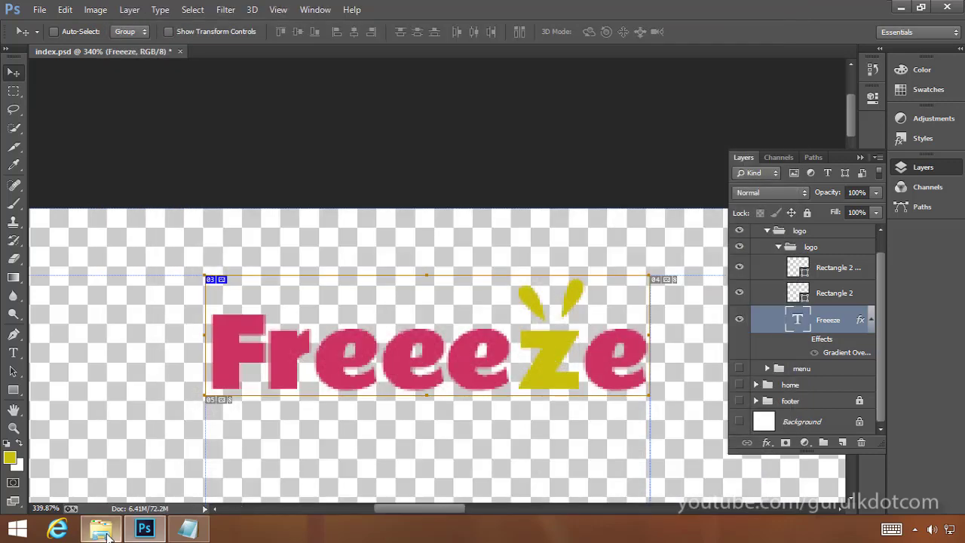
# - Switch to File Explorer and check the exported header_bg.png and logo.png in the output's images folder, including header_bg.png's file details
pyautogui.click(108, 532)
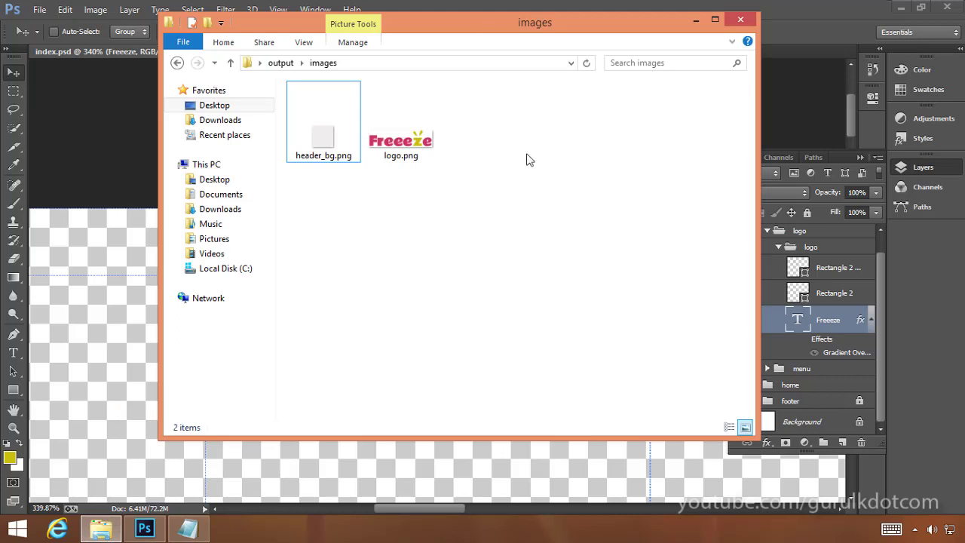
pyautogui.moveTo(478, 23); pyautogui.dragTo(470, 43)
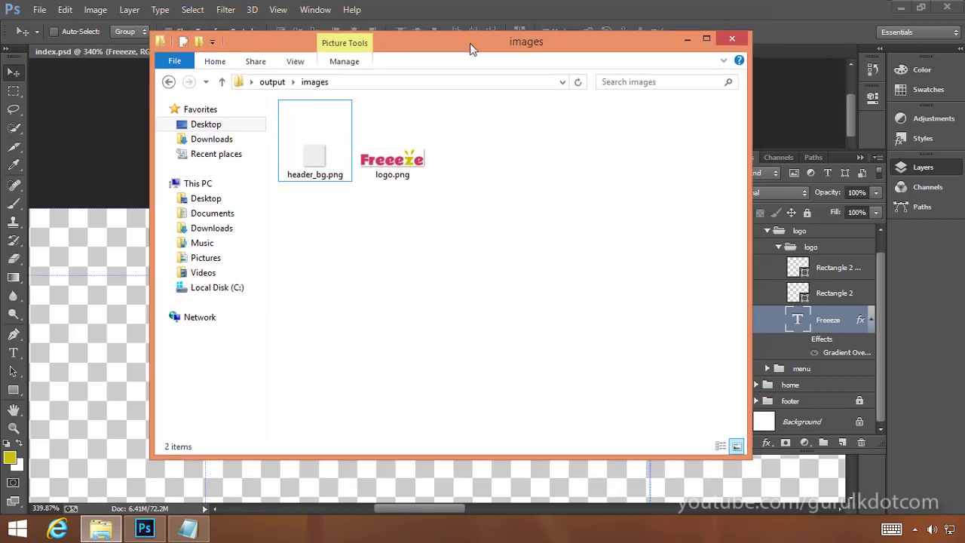
pyautogui.moveTo(400, 180)
pyautogui.click(306, 168)
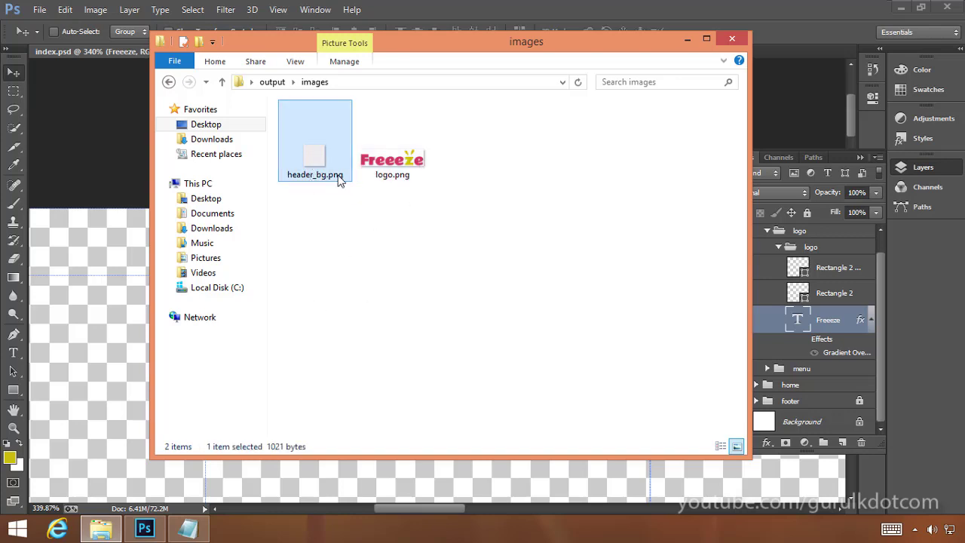
pyautogui.moveTo(314, 169)
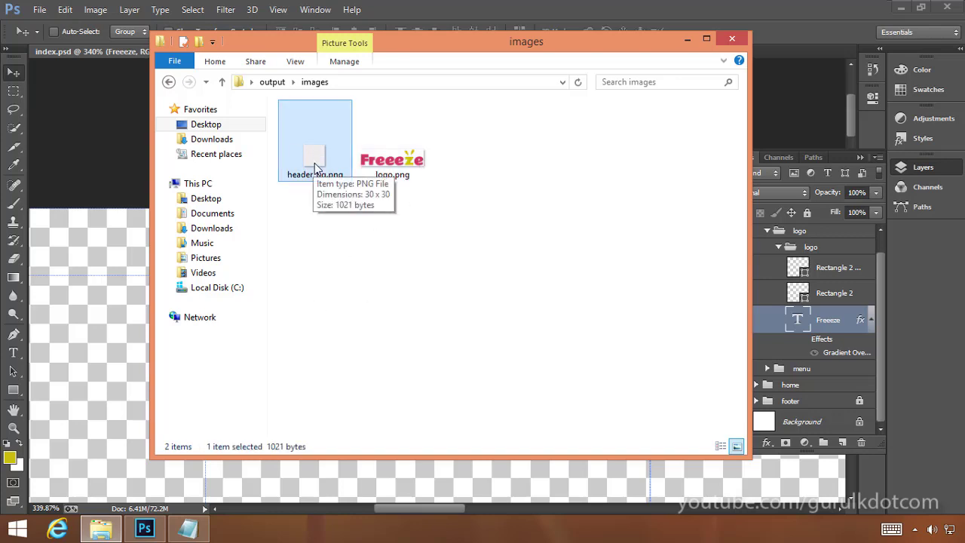
pyautogui.click(411, 156)
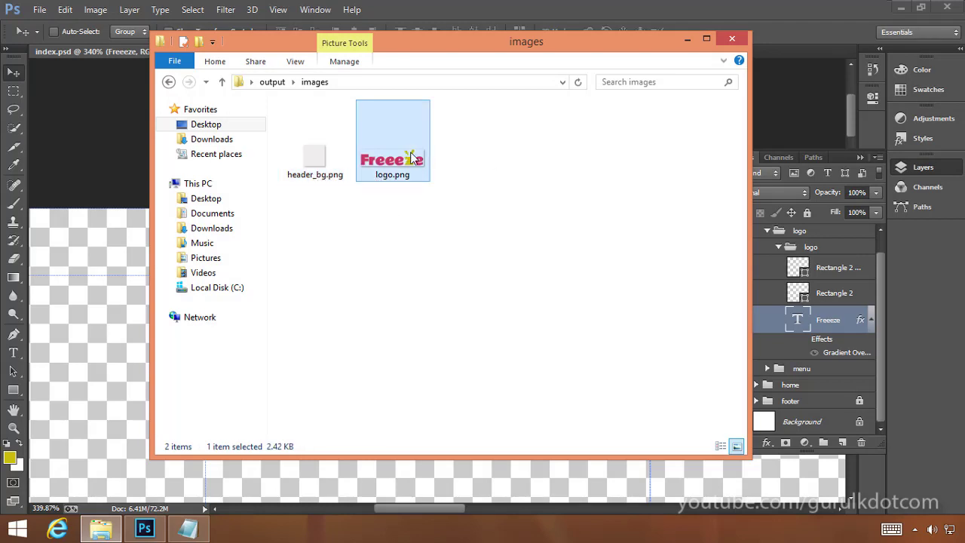
pyautogui.click(319, 153)
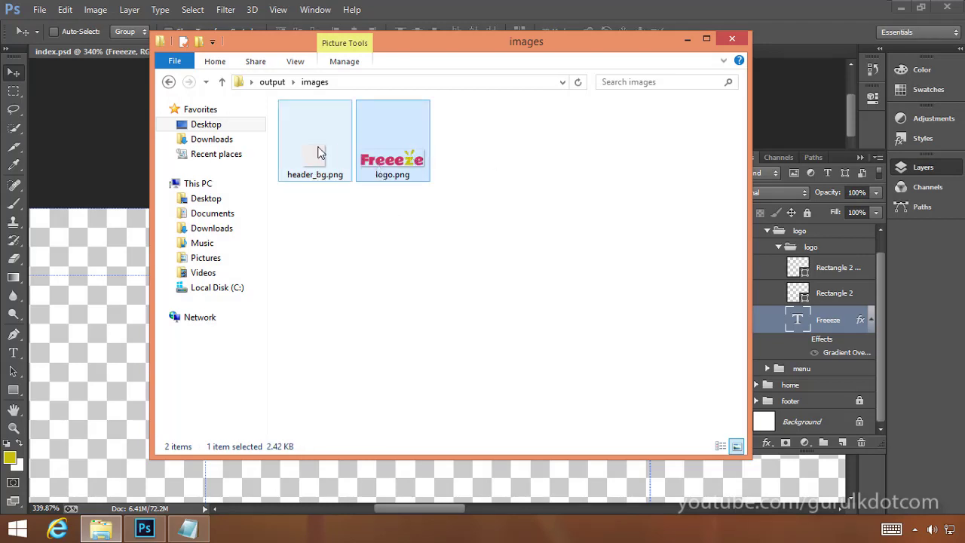
pyautogui.click(394, 172)
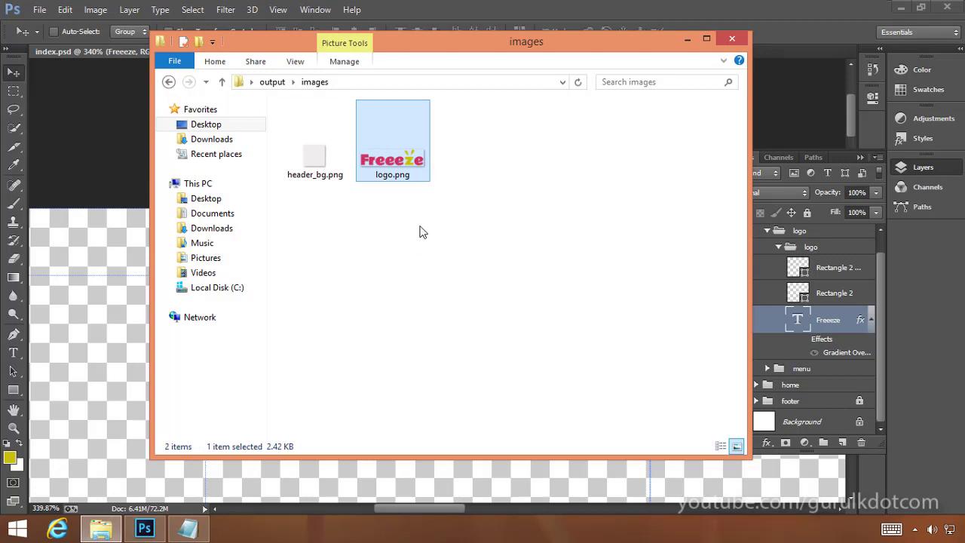
pyautogui.click(318, 173)
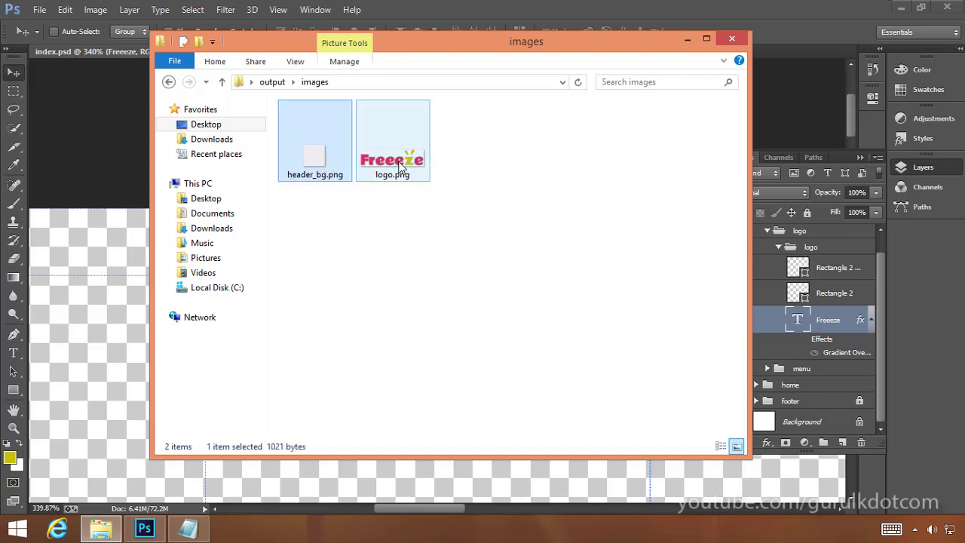
pyautogui.click(399, 166)
pyautogui.click(307, 167)
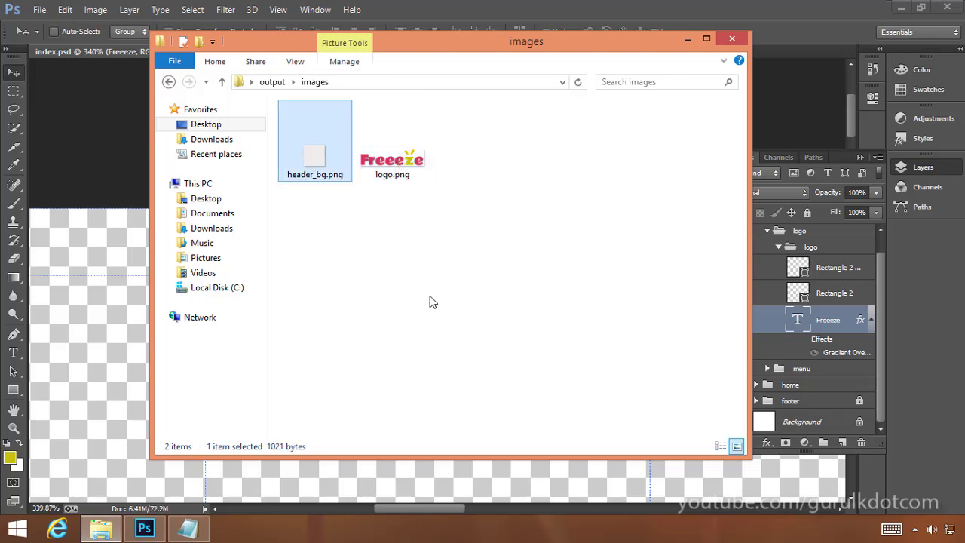